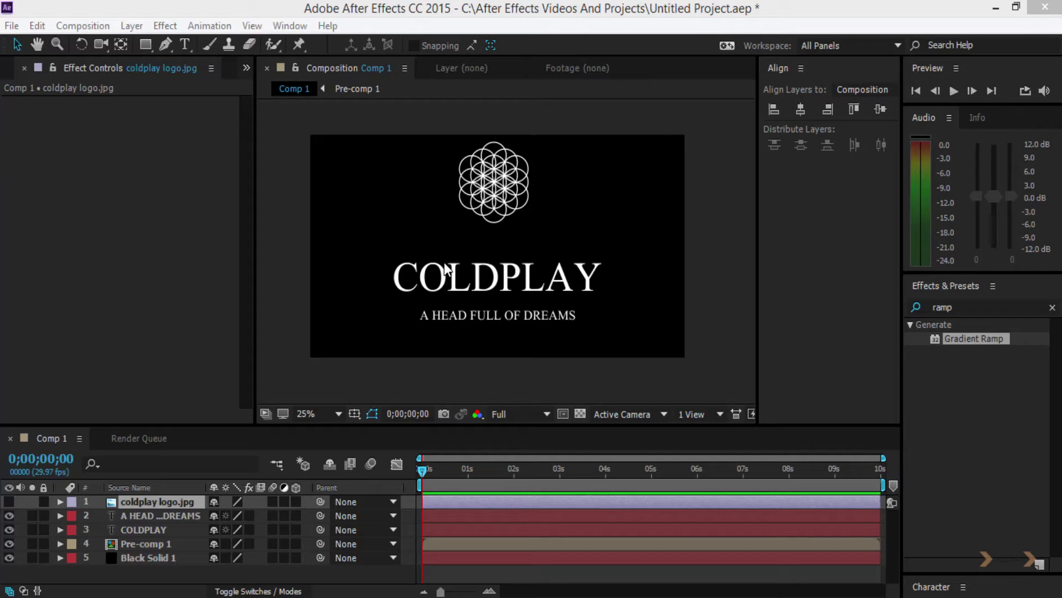
Step: Select Pre-comp 1 and expand its Gradient Ramp 2 and Colorama settings
left_click(491, 7)
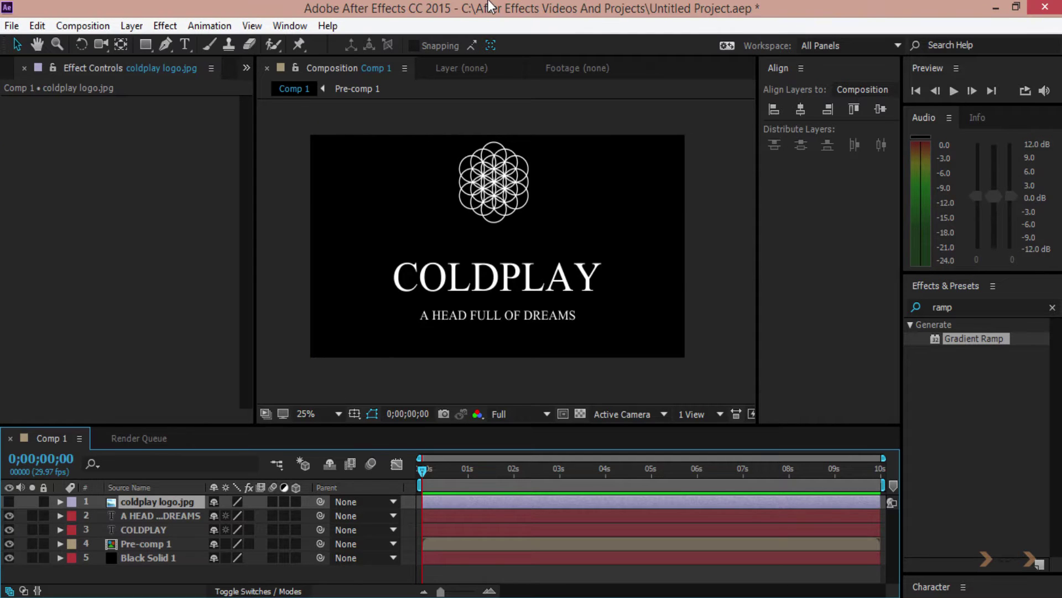
left_click(169, 544)
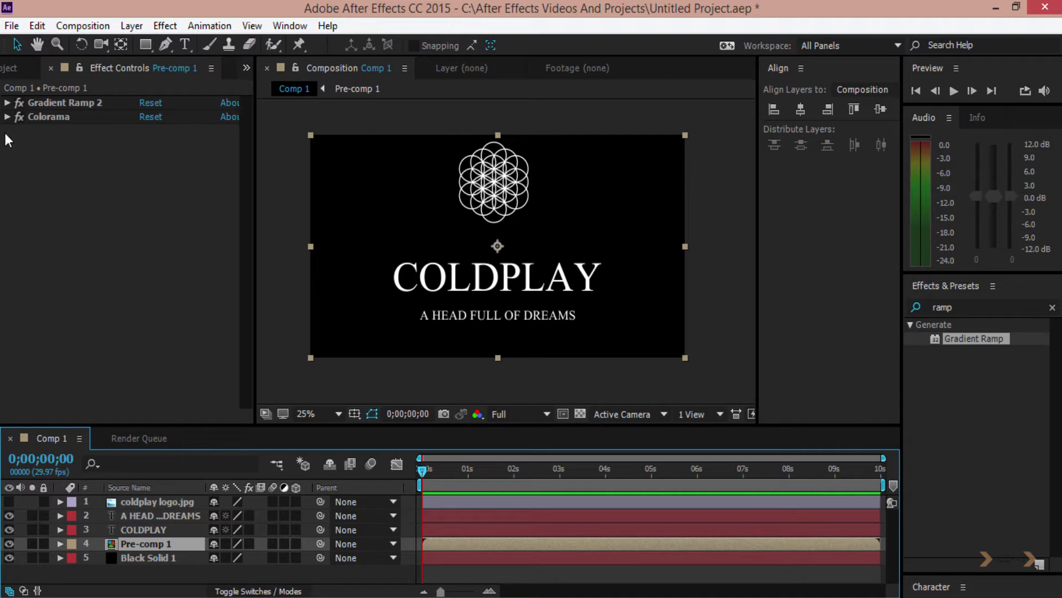
left_click(8, 102)
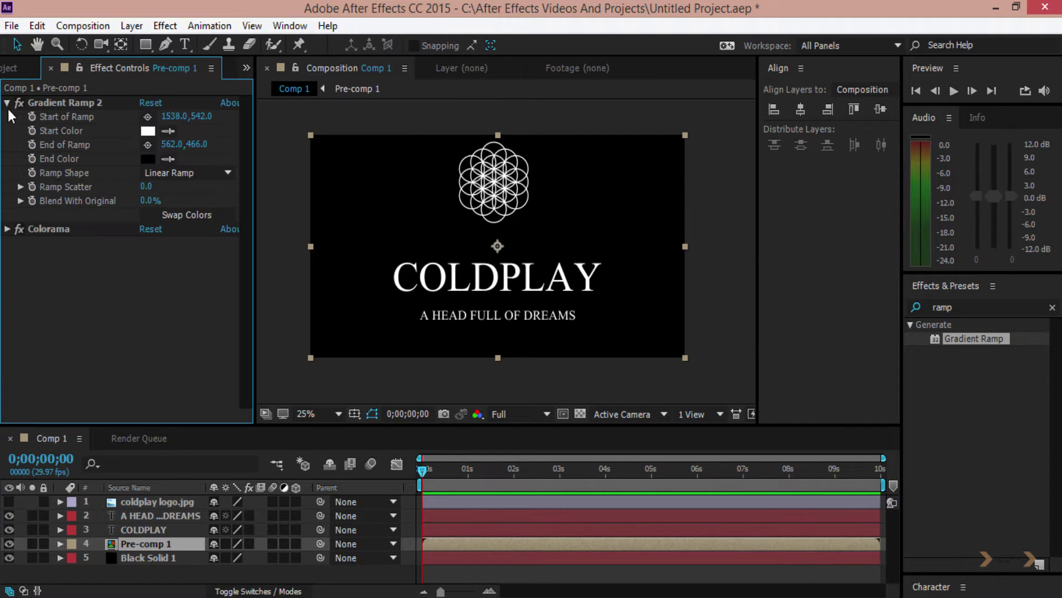
left_click(6, 228)
Step: Switch on Pre-comp 1's effects so the logo turns rainbow, and clear the effects search
scroll(80, 239, "down", 5)
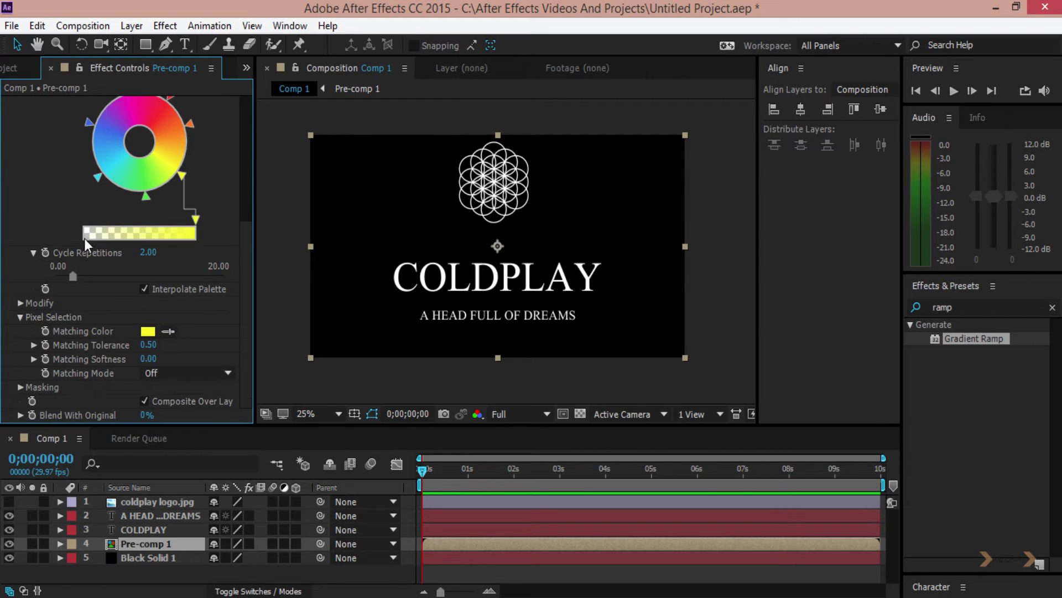
scroll(85, 239, "up", 5)
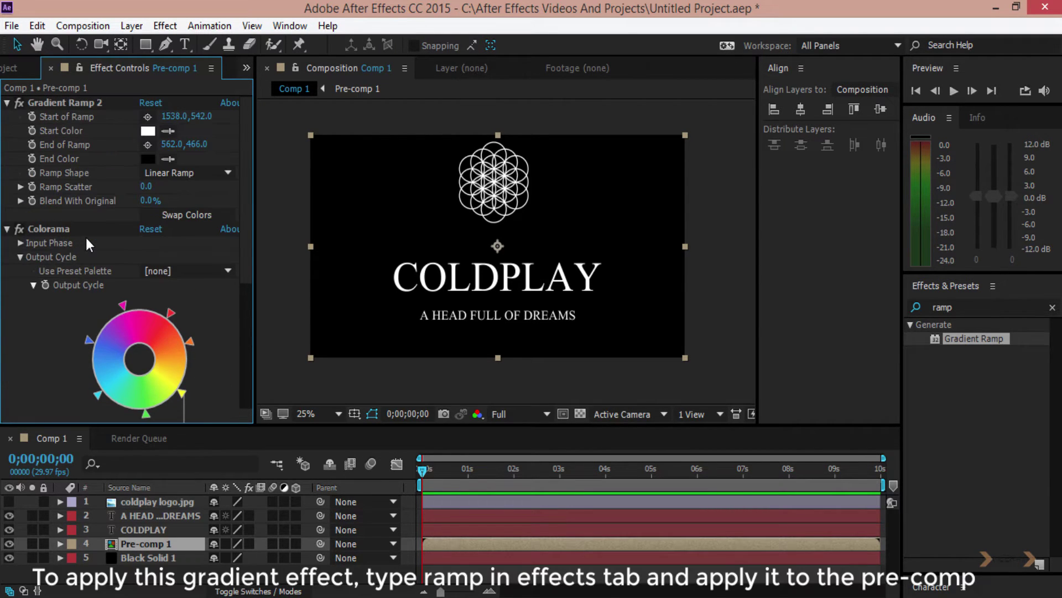
left_click(248, 541)
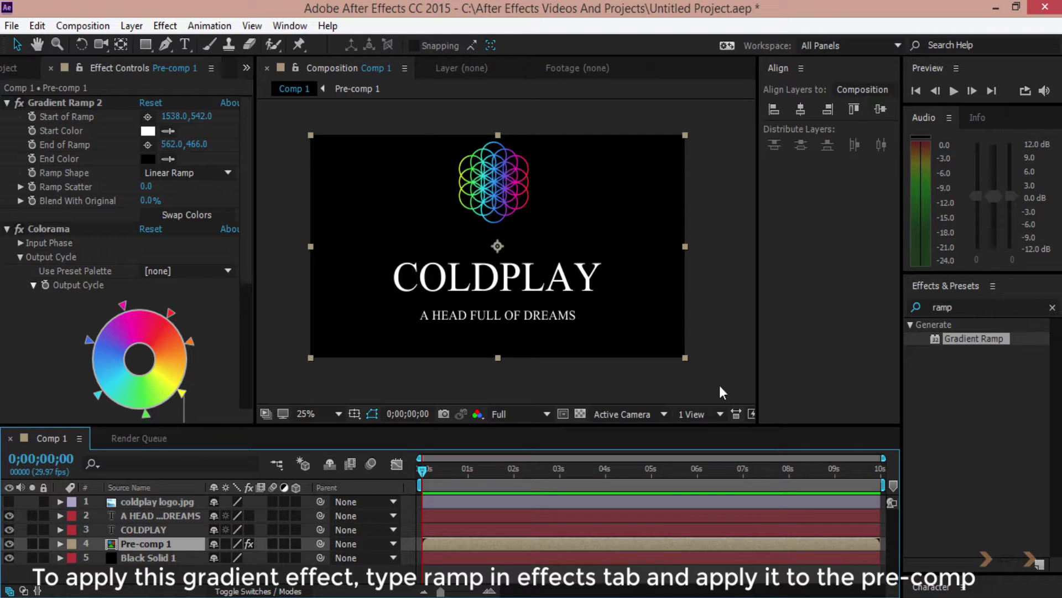
left_click(1051, 308)
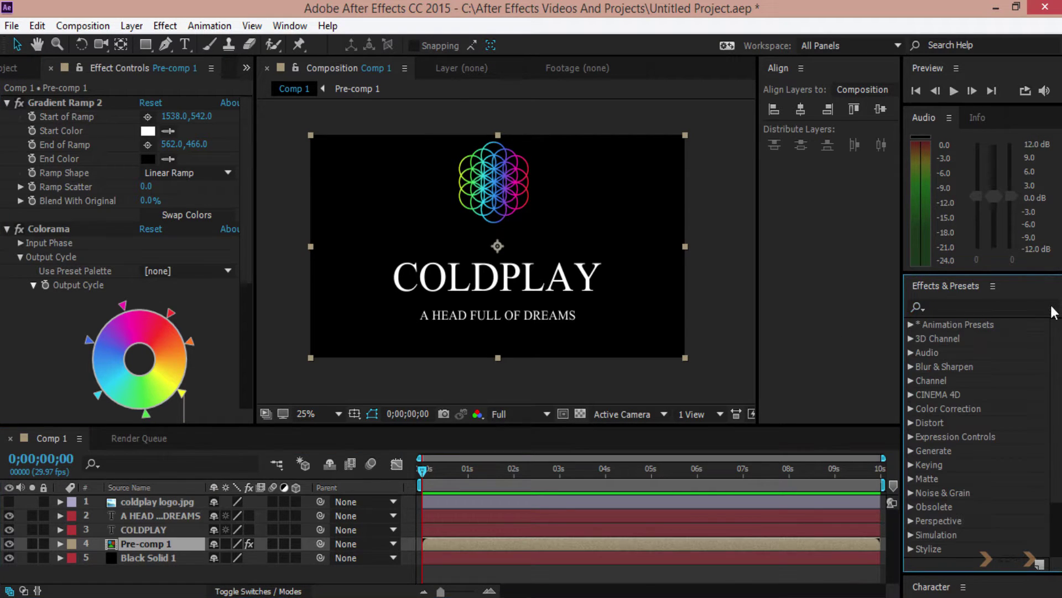
Step: Search the effects list for 'ramp', try dragging Gradient Ramp onto Pre-comp 1, then undo it
left_click(966, 306)
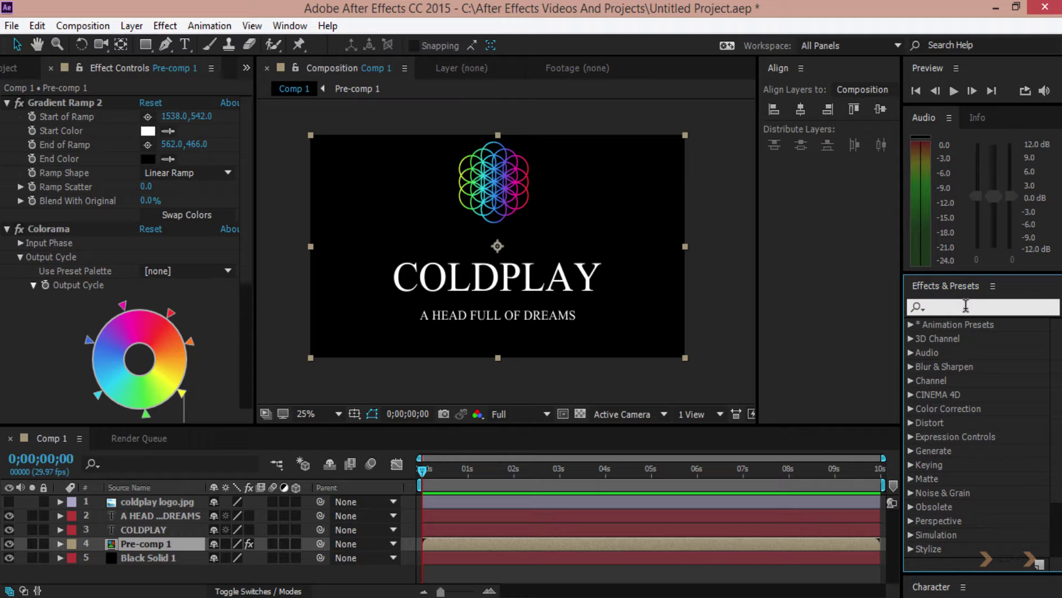
type("ramp")
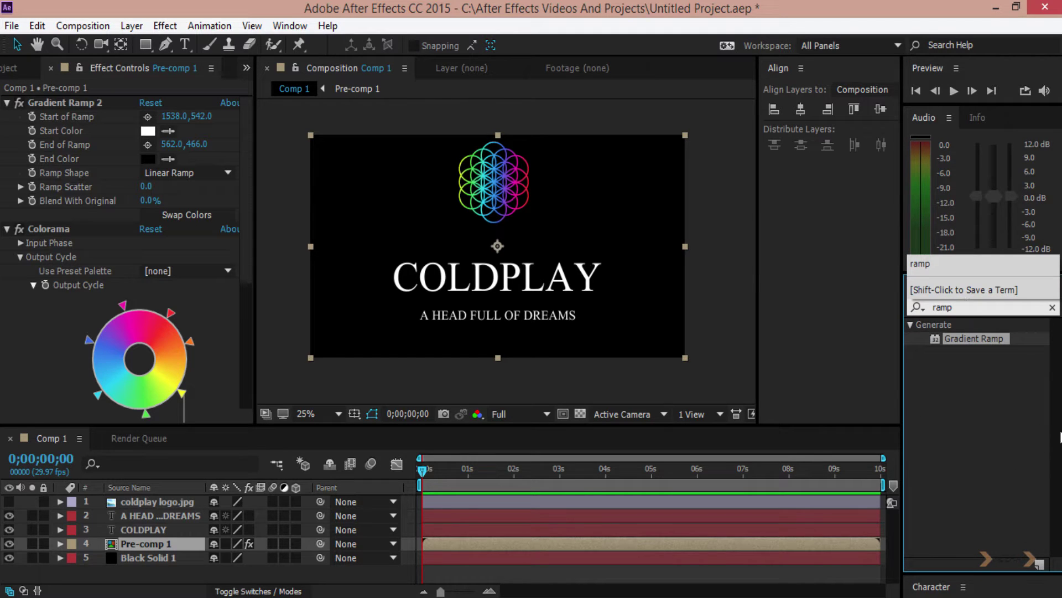
mouse_move(976, 338)
left_mouse_down()
mouse_move(463, 545)
mouse_move(143, 547)
left_mouse_up()
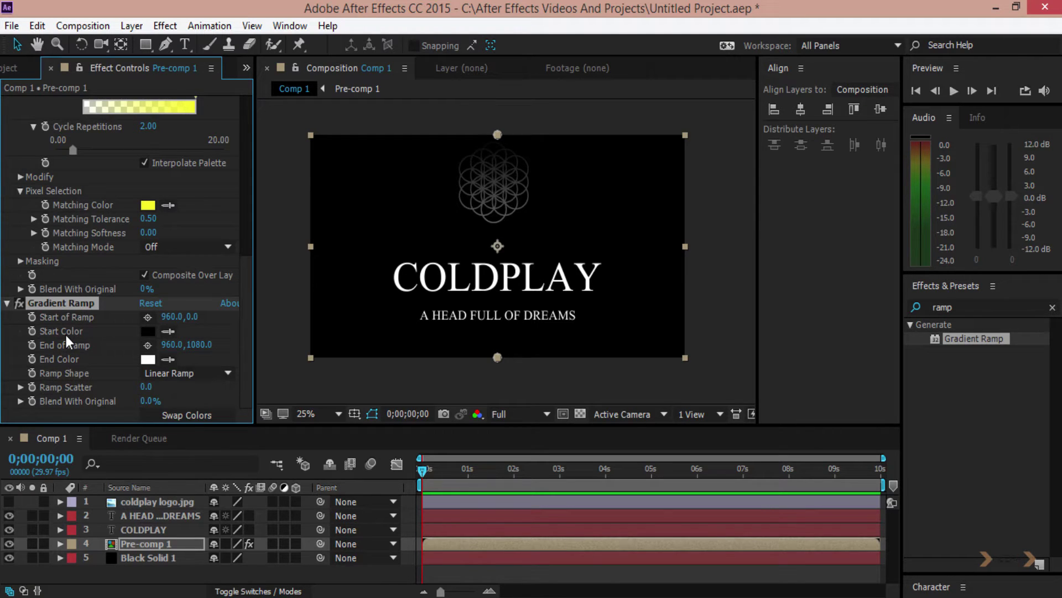
key("ctrl+z")
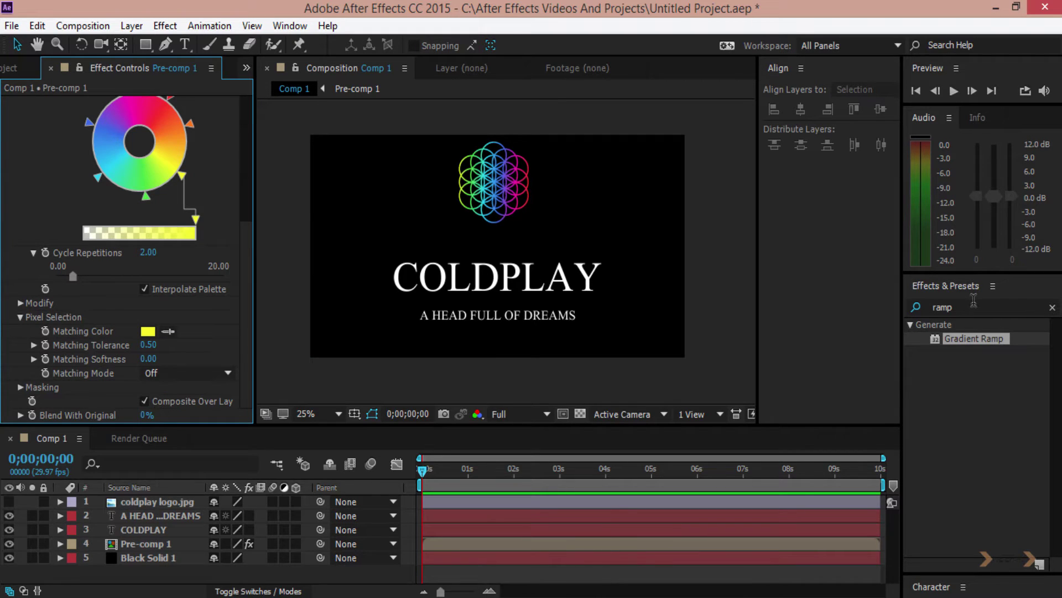
left_click(972, 307)
Step: Replace the effects search term with 'colorama'
key("ctrl+a")
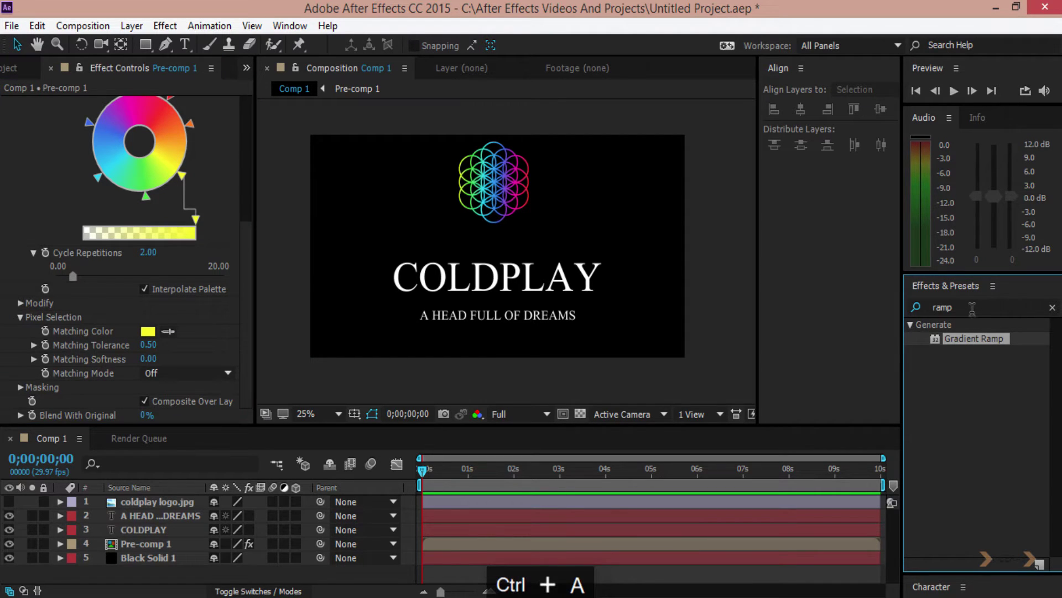
left_click(972, 307)
key("ctrl+a")
type("colo")
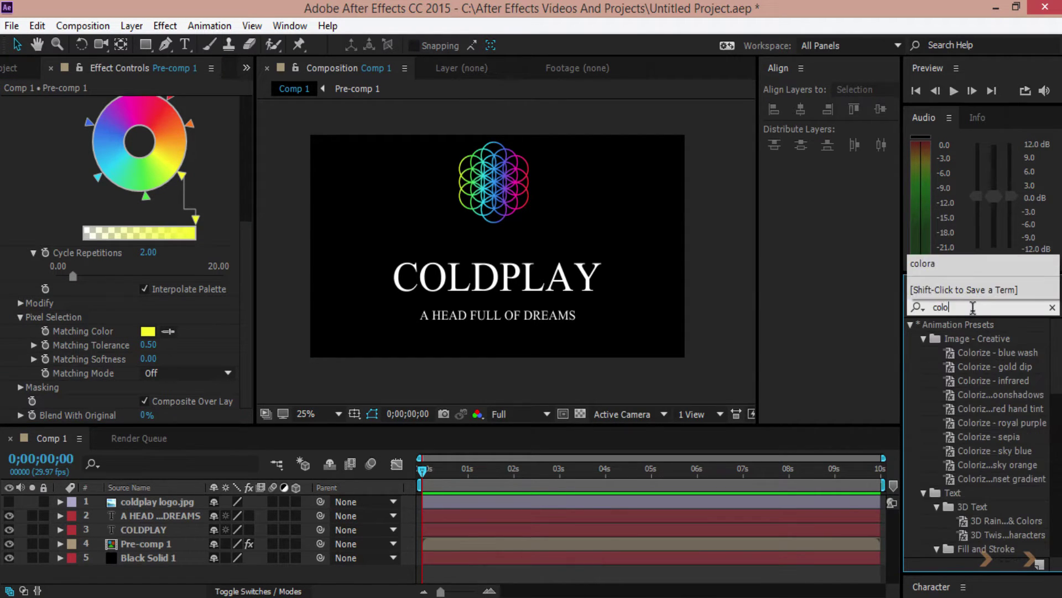
type("rama")
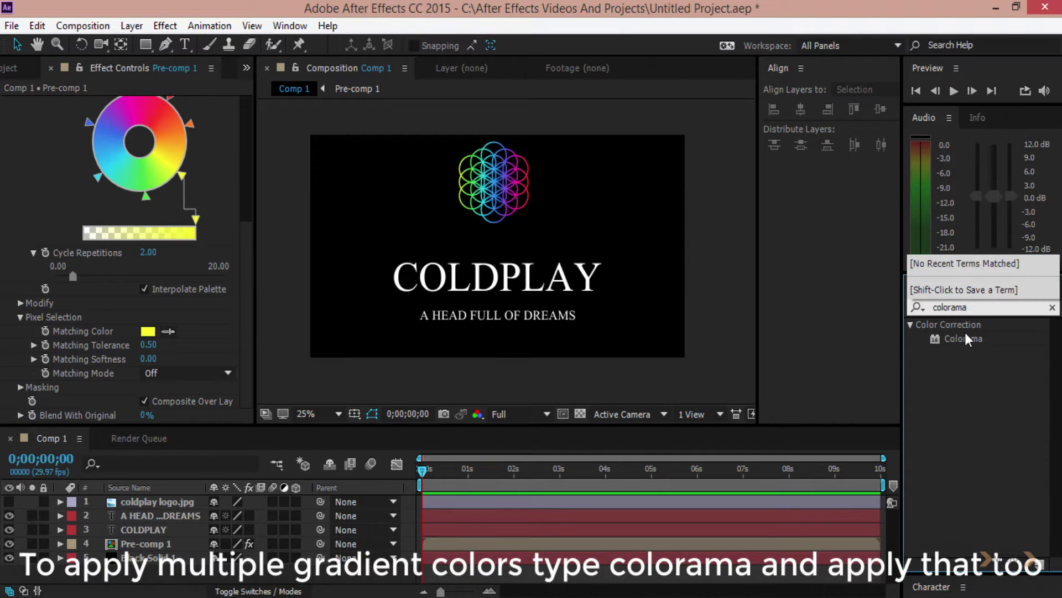
Step: Try adding Colorama to Pre-comp 1, then undo it, keeping only Gradient Ramp 2 and Colorama
left_click_drag(974, 340, 162, 530)
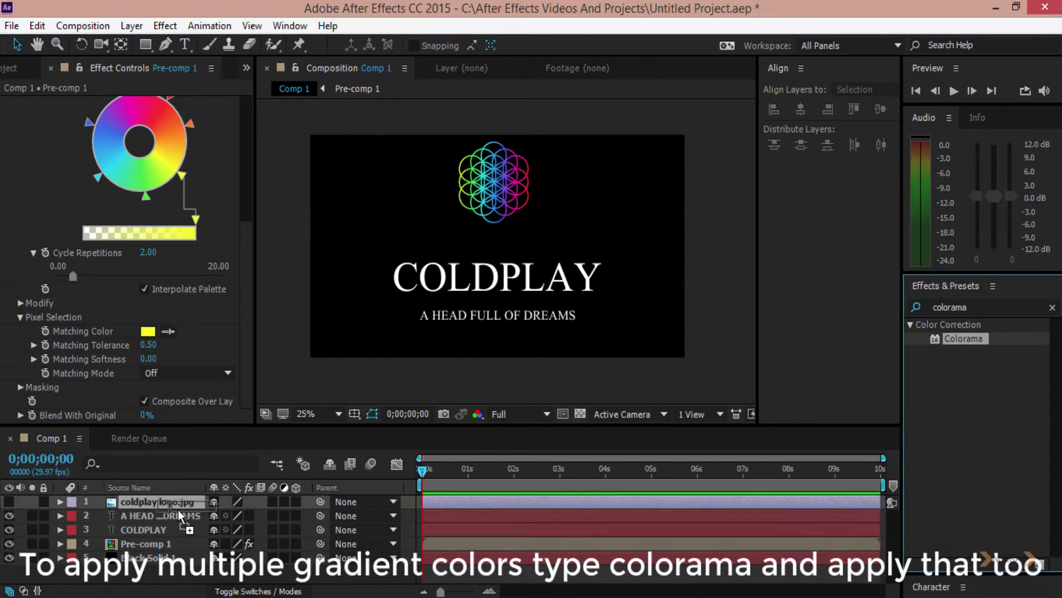
left_click_drag(160, 527, 161, 543)
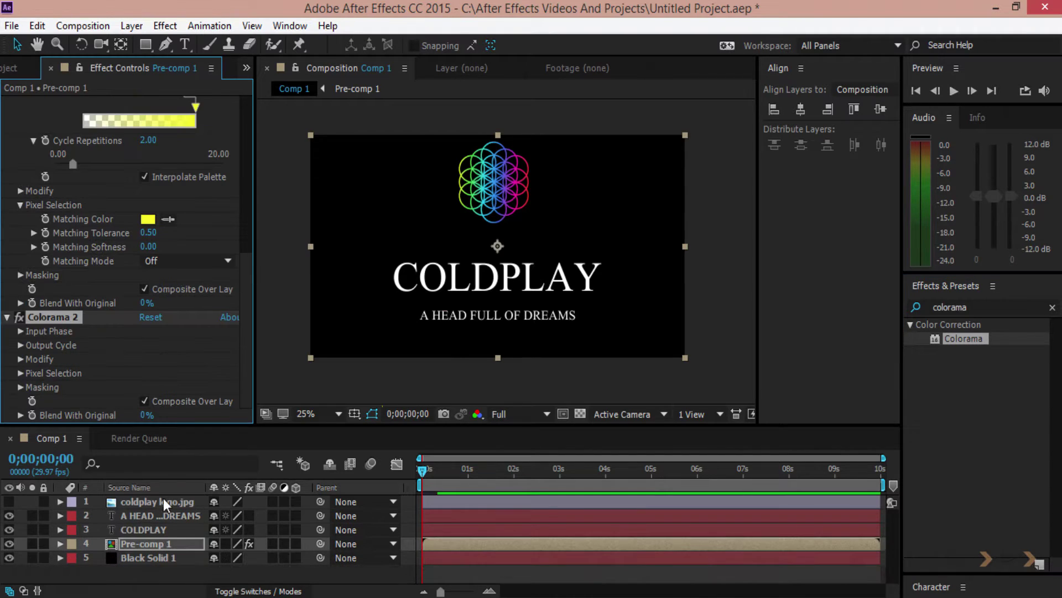
scroll(143, 344, "up", 8)
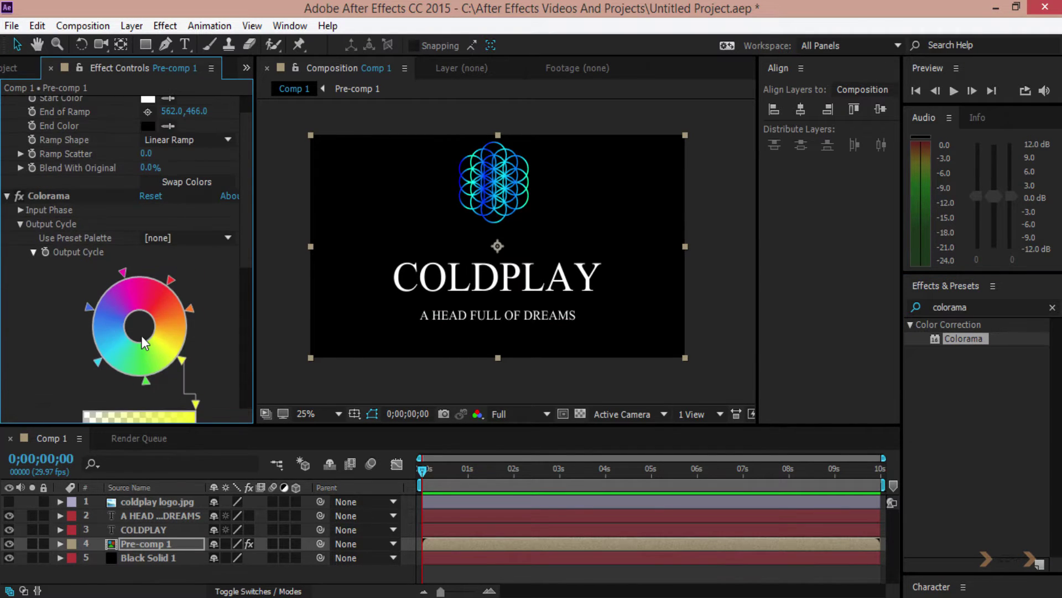
scroll(142, 343, "down", 8)
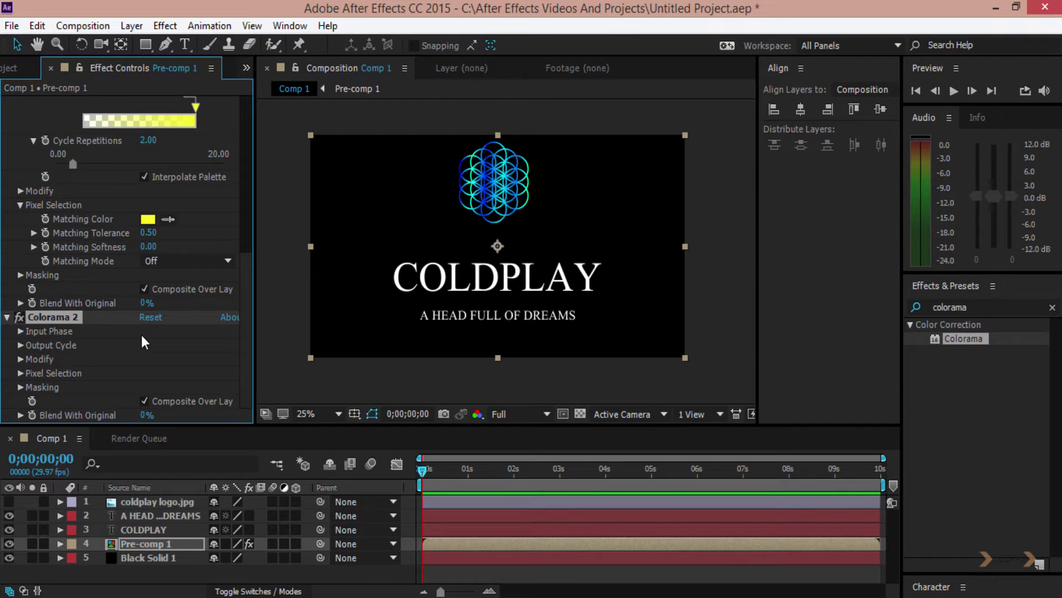
key("ctrl+z")
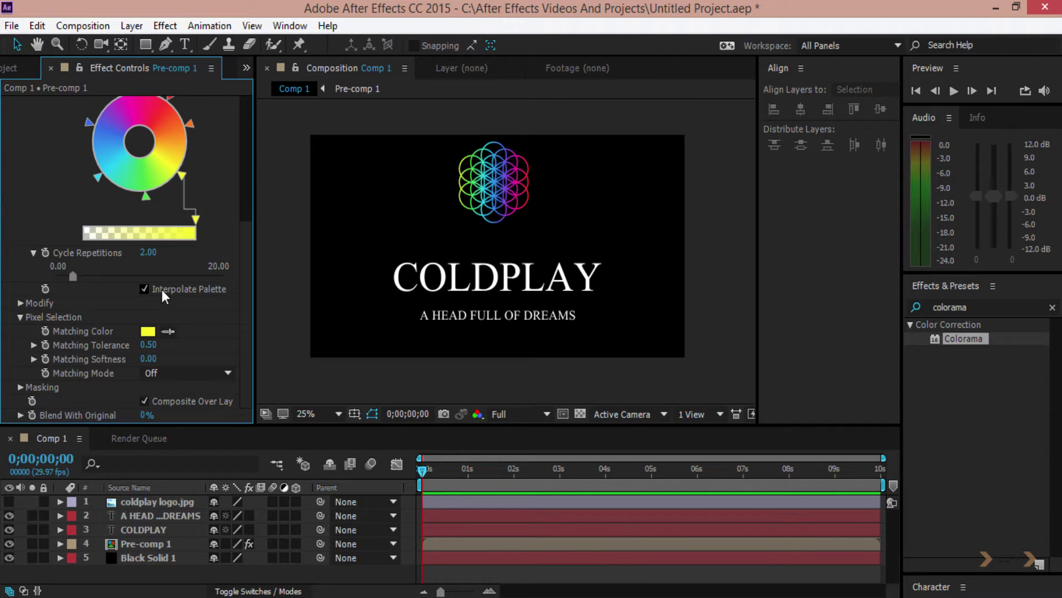
scroll(161, 290, "up", 4)
scroll(162, 289, "up", 3)
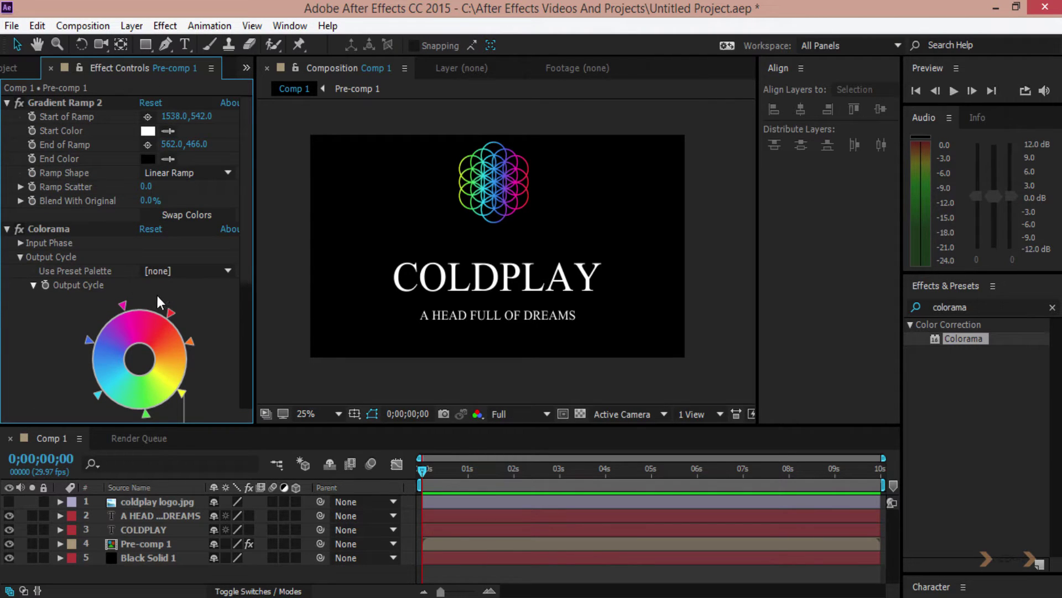
left_click(87, 107)
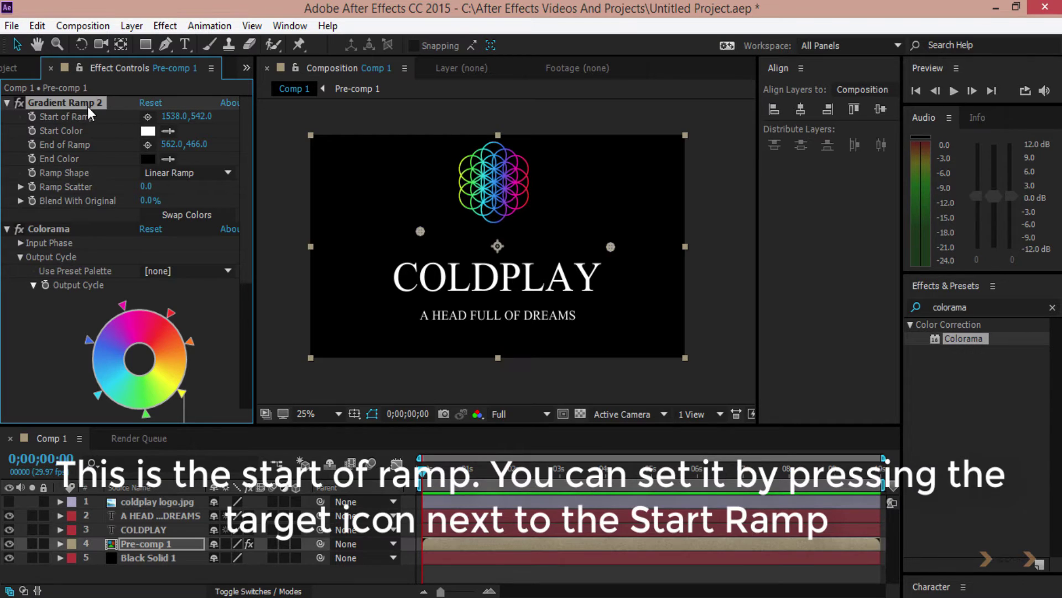
Step: Try moving Gradient Ramp 2's end and start points, undo back to 1538.0, 542.0, and collapse it
mouse_move(420, 231)
left_mouse_down()
mouse_move(554, 243)
mouse_move(426, 218)
mouse_move(418, 238)
left_mouse_up()
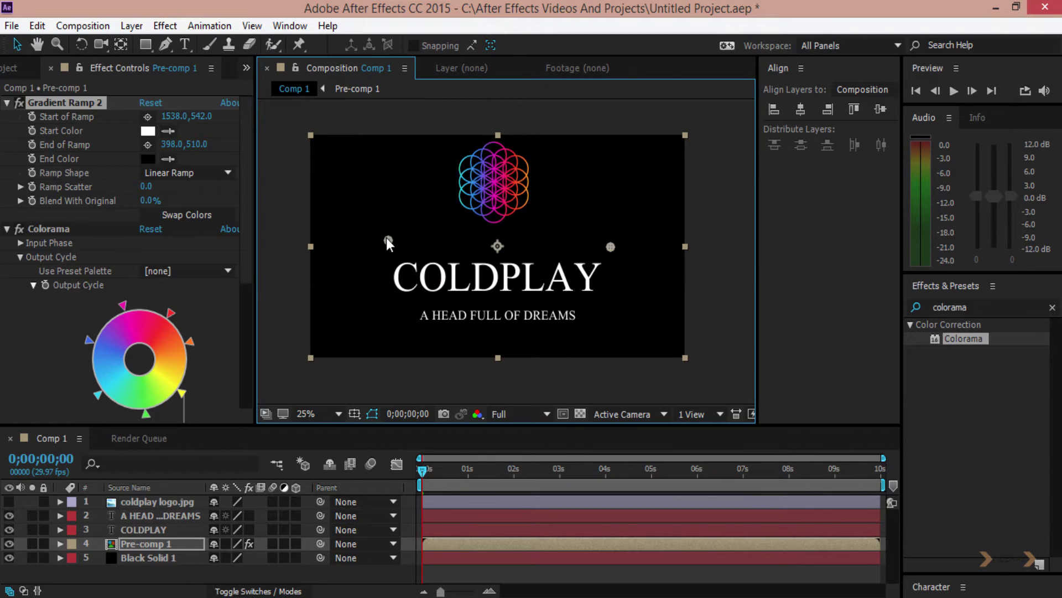
key("ctrl+z")
key("ctrl+z")
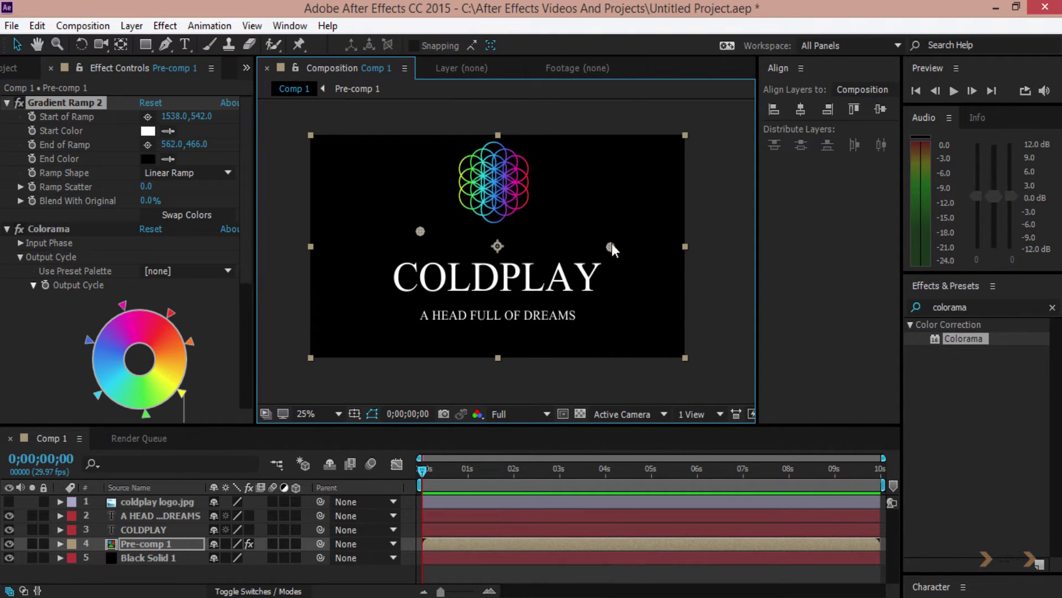
left_click_drag(611, 247, 504, 236)
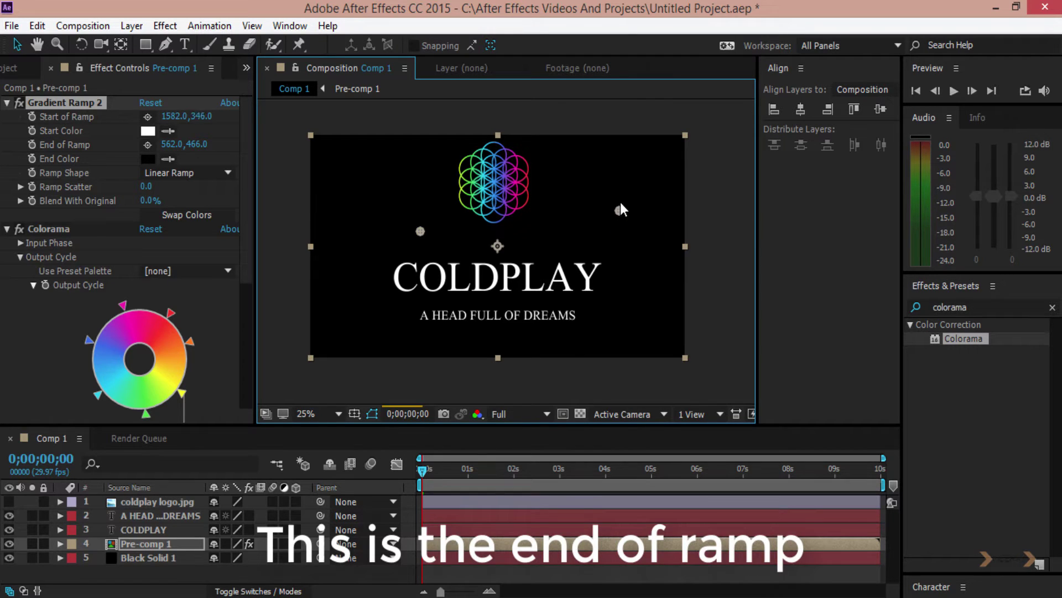
mouse_move(504, 244)
left_mouse_down()
mouse_move(565, 197)
mouse_move(570, 248)
left_mouse_up()
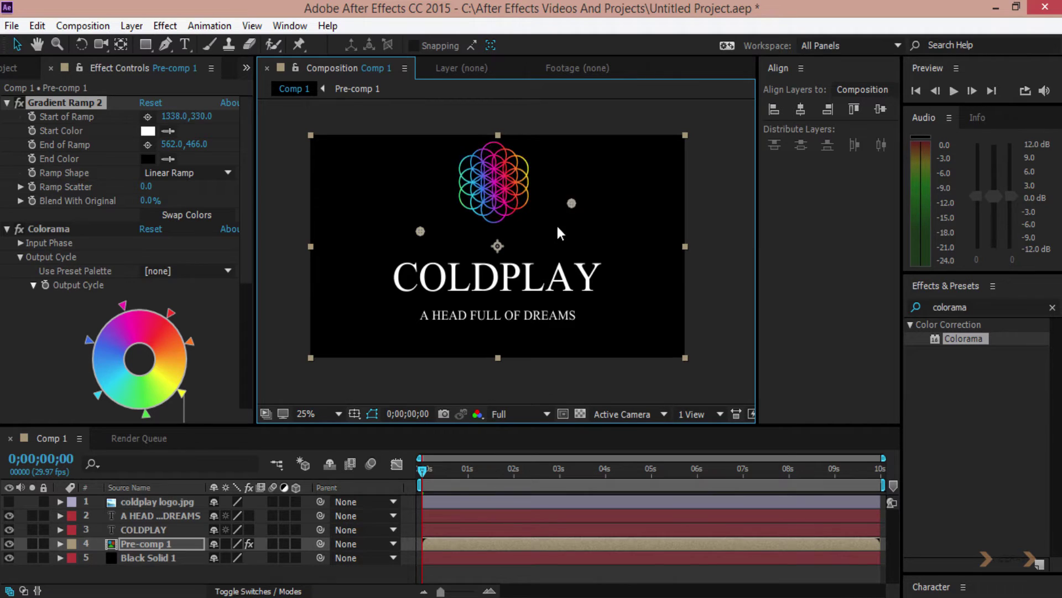
key("ctrl+z")
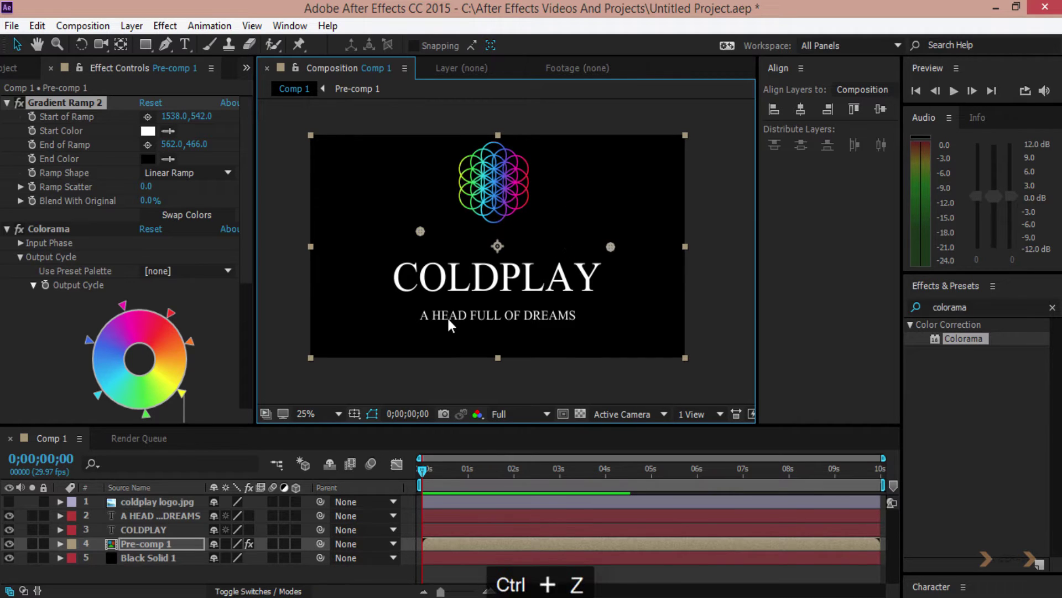
left_click(7, 103)
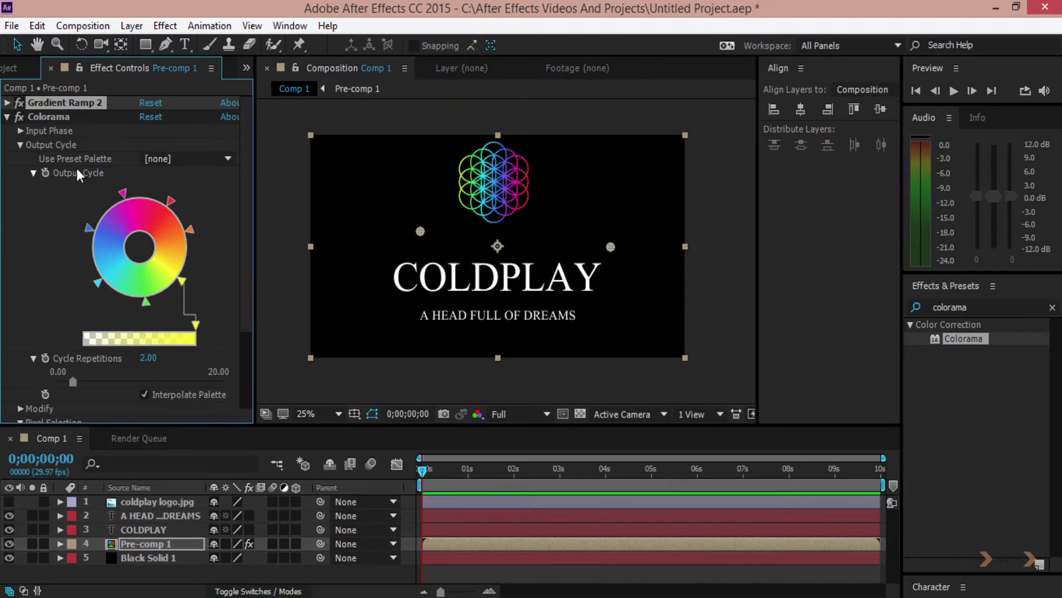
Step: Expand Colorama's Output Cycle and Pixel Selection settings on Pre-comp 1
left_click(20, 144)
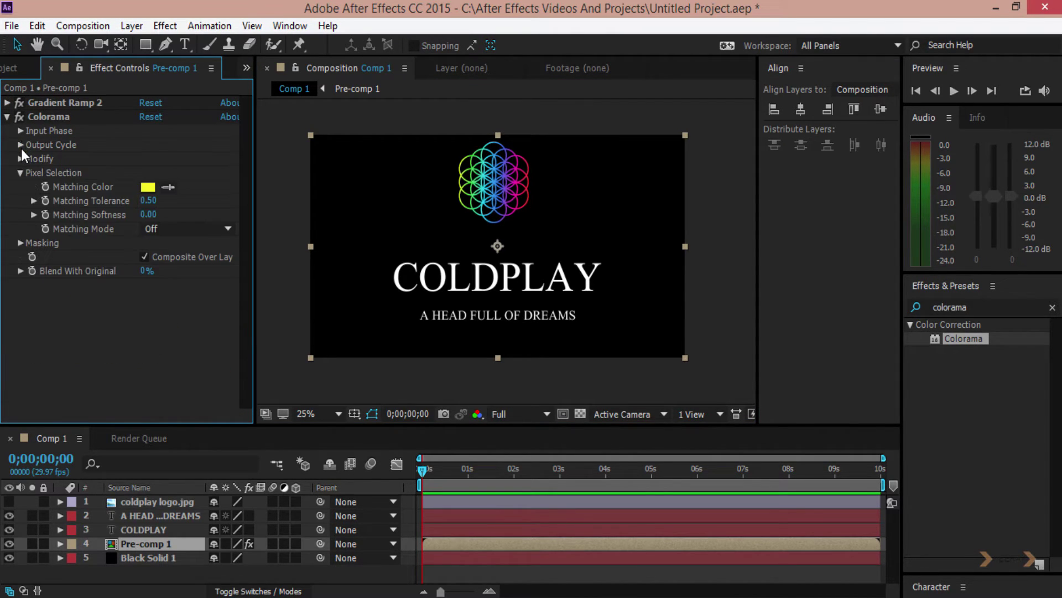
left_click(21, 173)
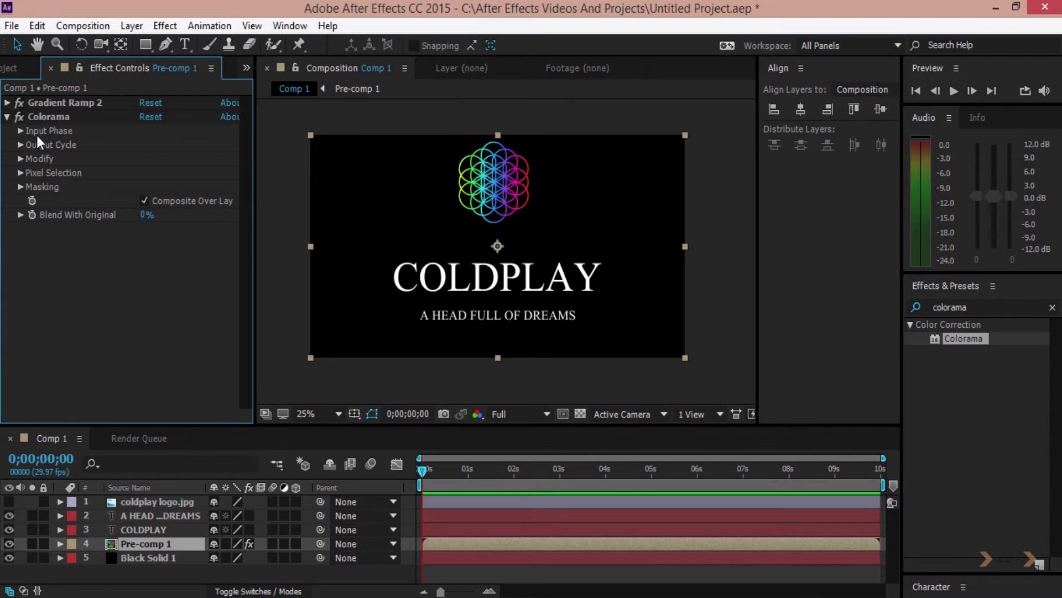
left_click(20, 144)
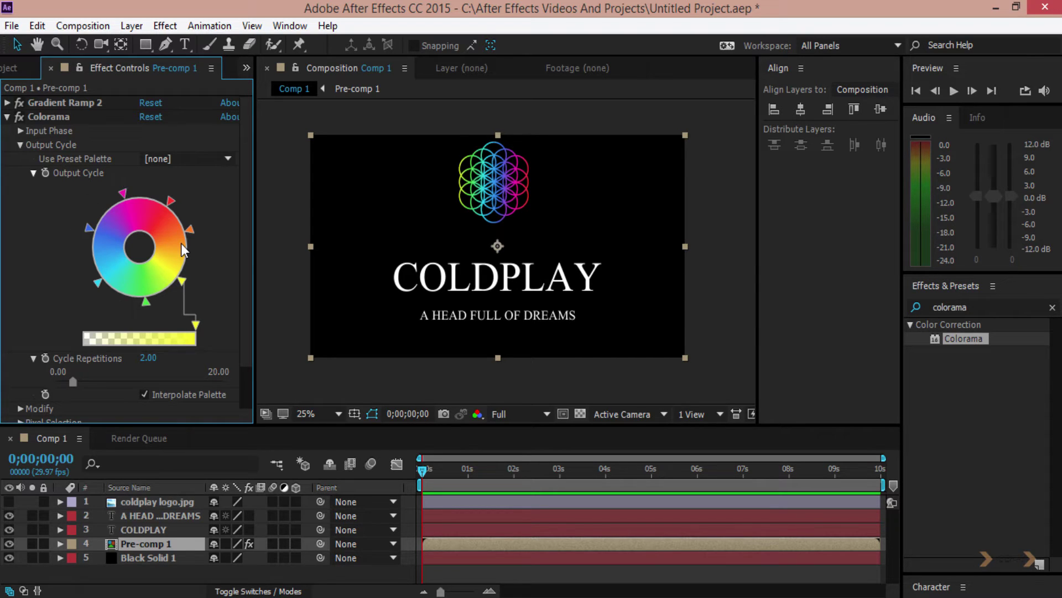
scroll(249, 232, "down", 3)
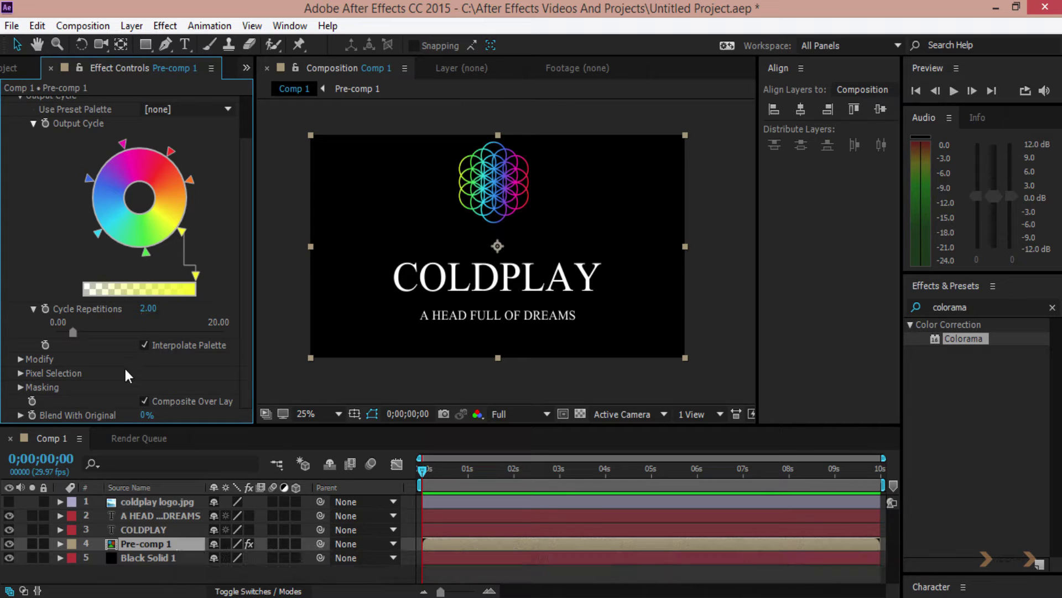
left_click(20, 373)
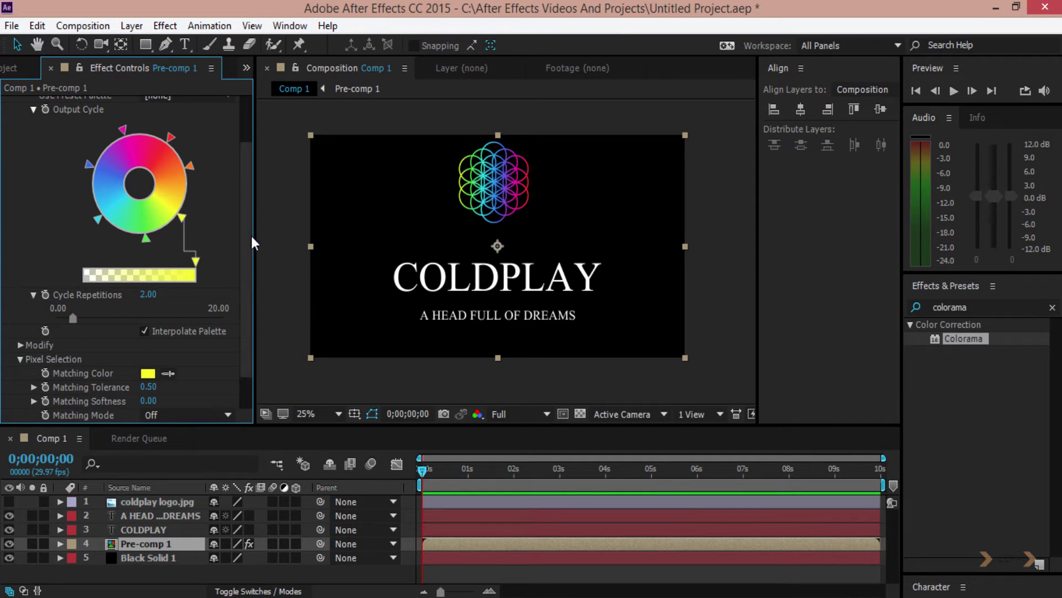
Step: Try sampling Colorama's Matching Color from the logo, then cancel so it stays yellow
left_click_drag(244, 241, 244, 290)
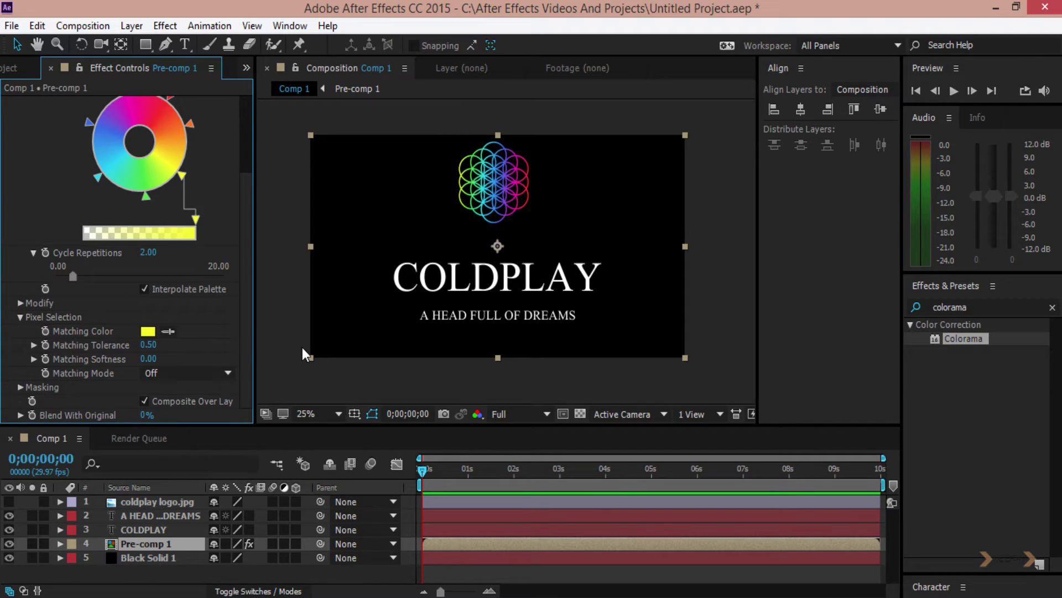
left_click(148, 331)
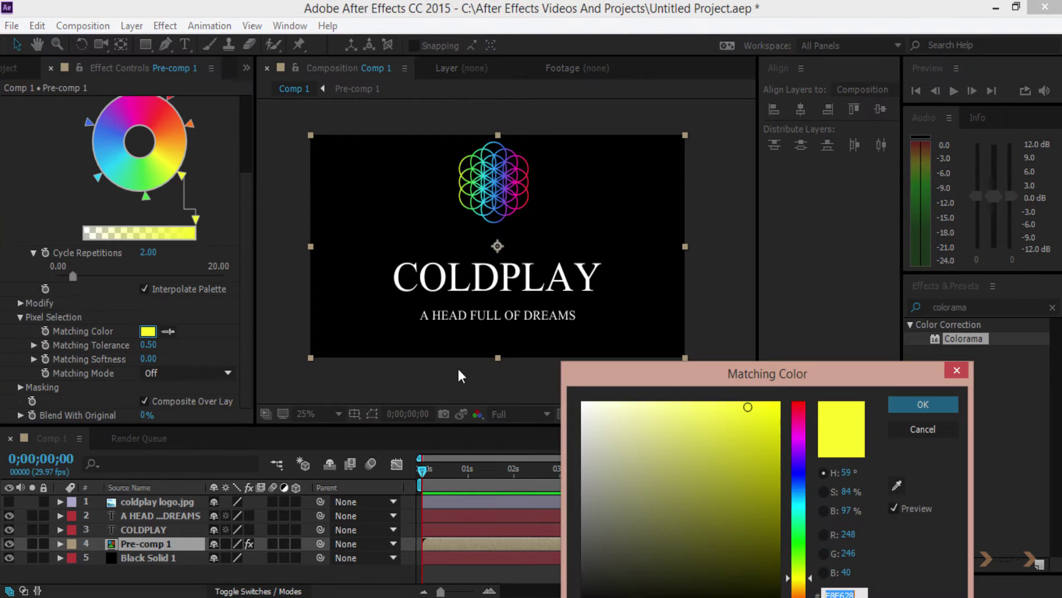
left_click(897, 486)
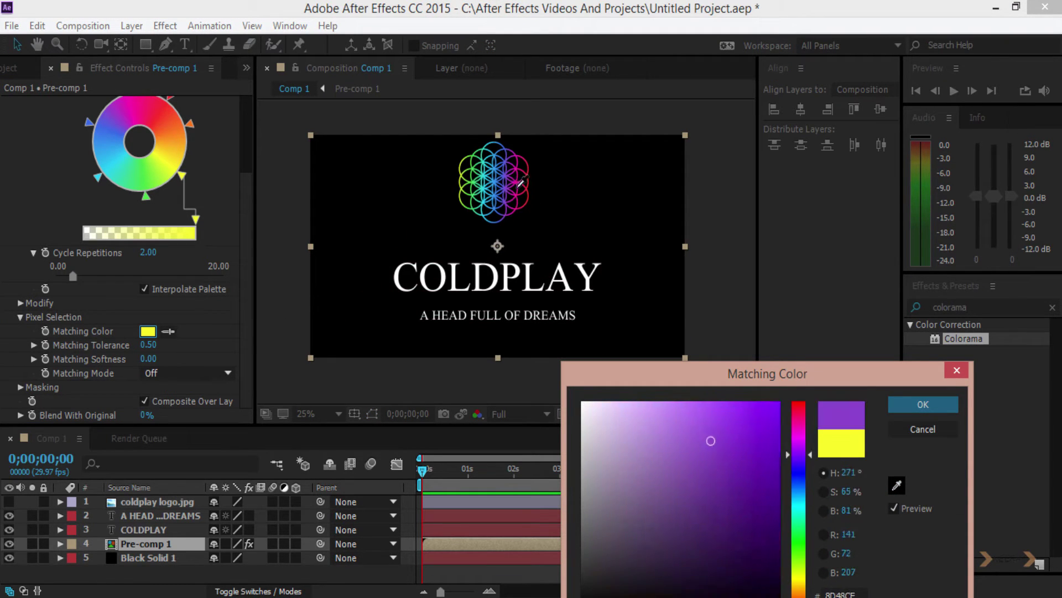
key("Escape")
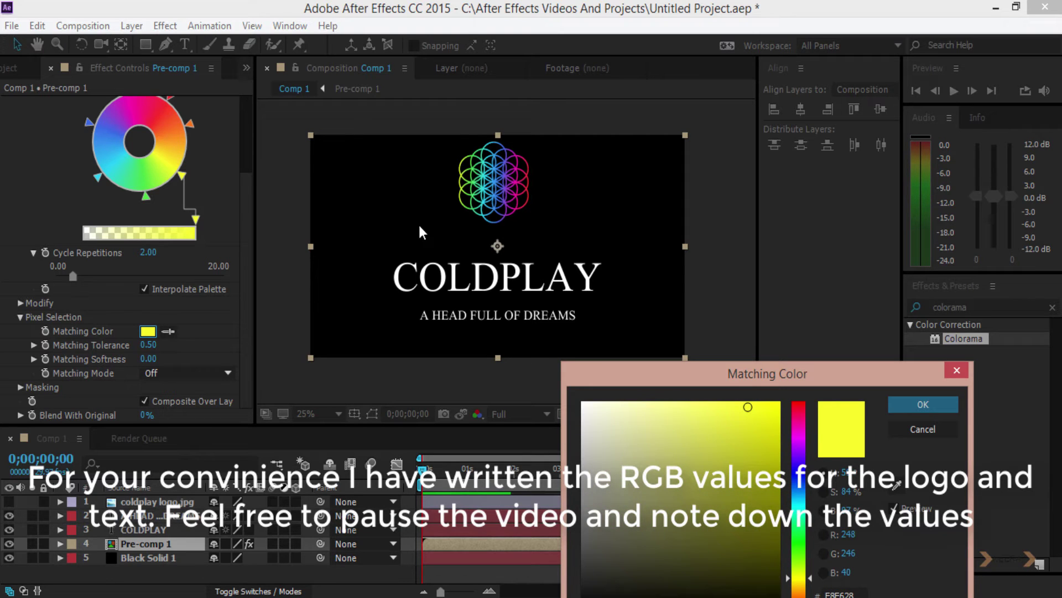
key("Escape")
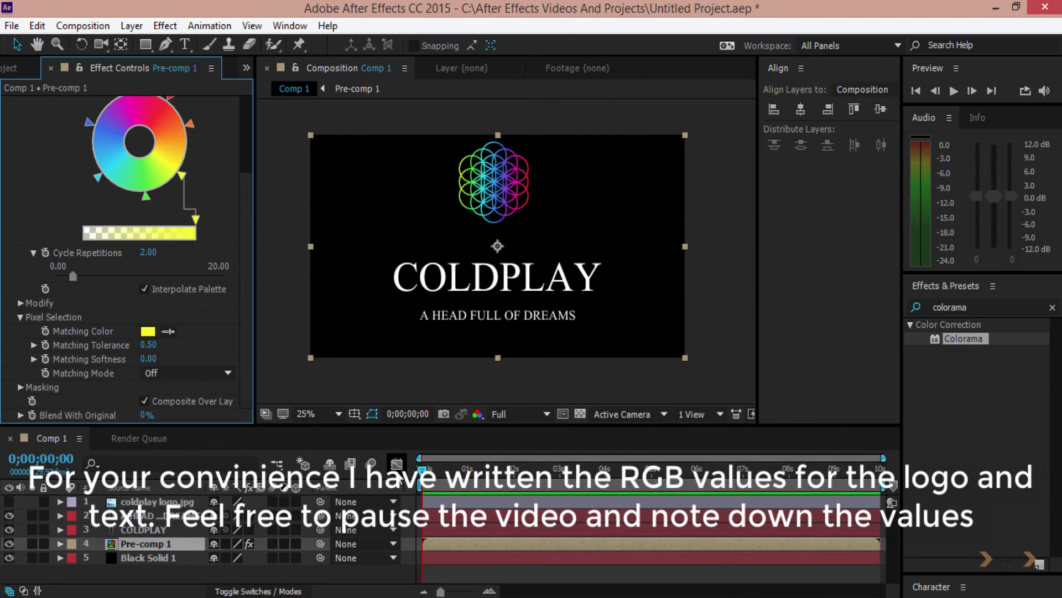
mouse_move(262, 588)
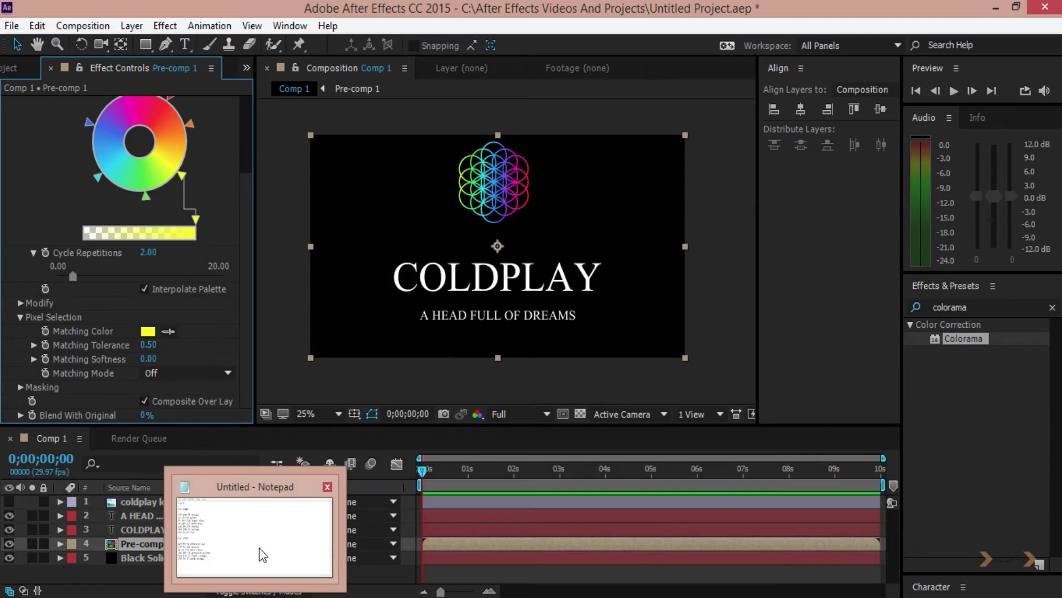
mouse_move(263, 554)
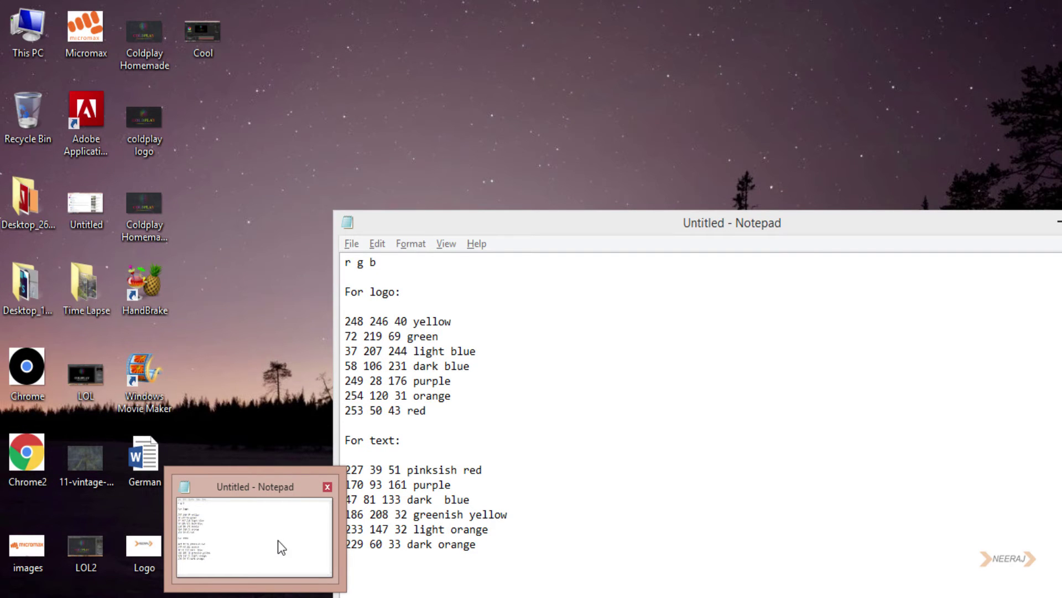
left_click(278, 540)
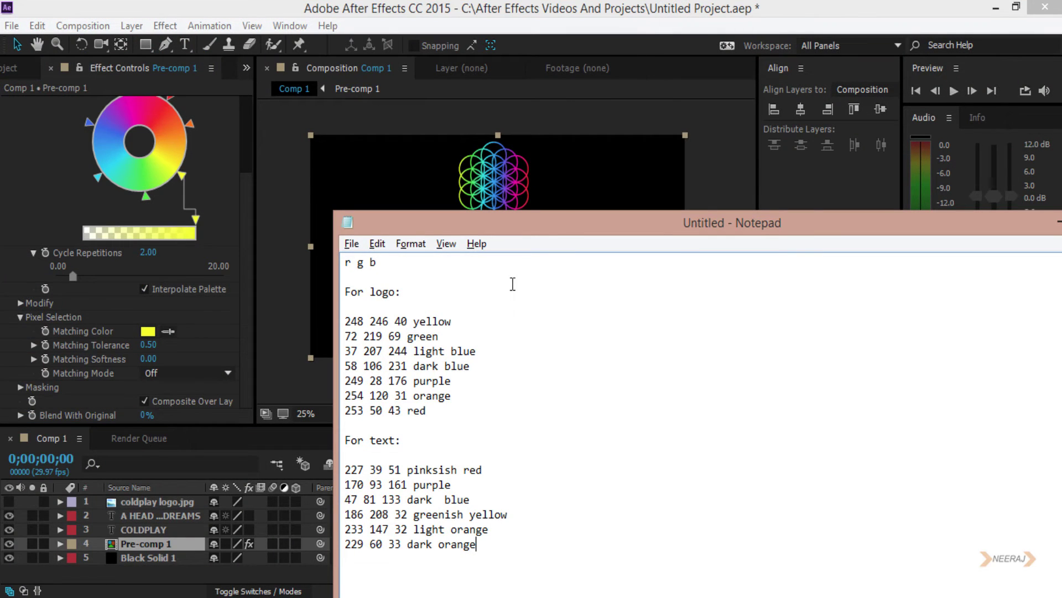
left_click_drag(556, 234, 528, 122)
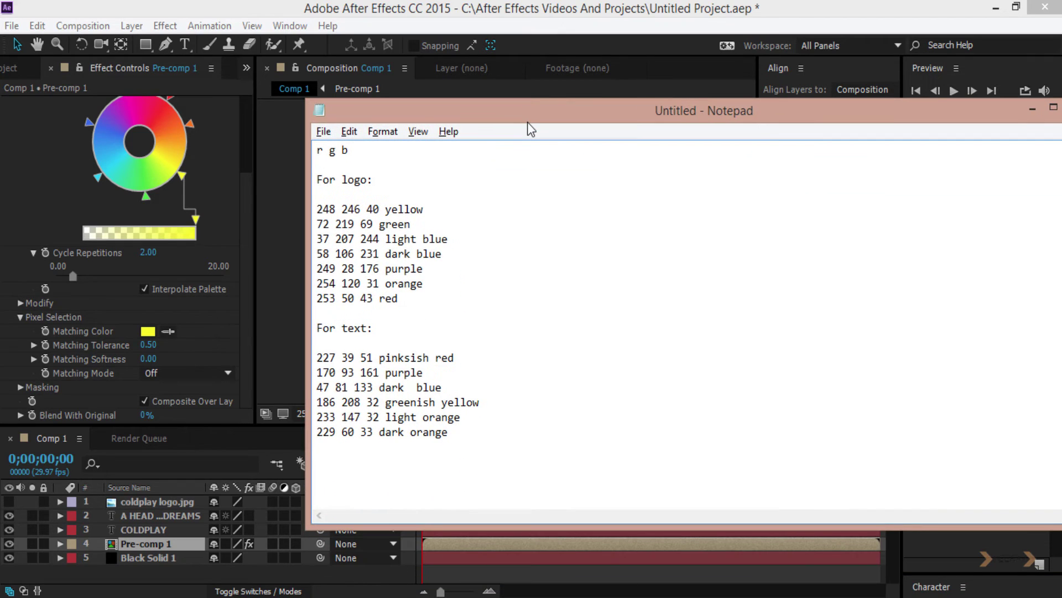
key("alt+Tab")
scroll(188, 283, "up", 3)
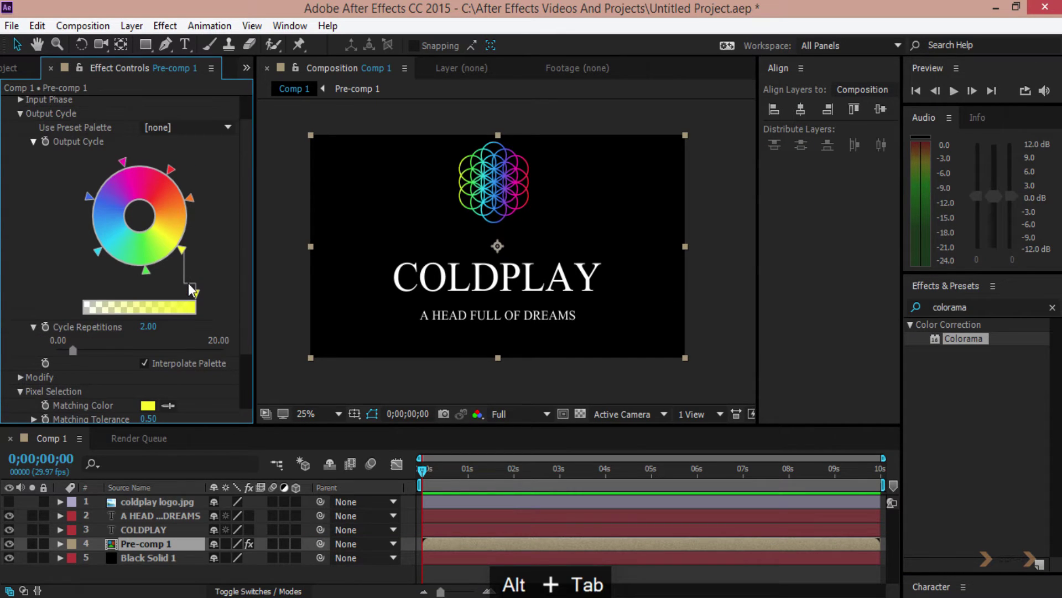
key("alt+Tab")
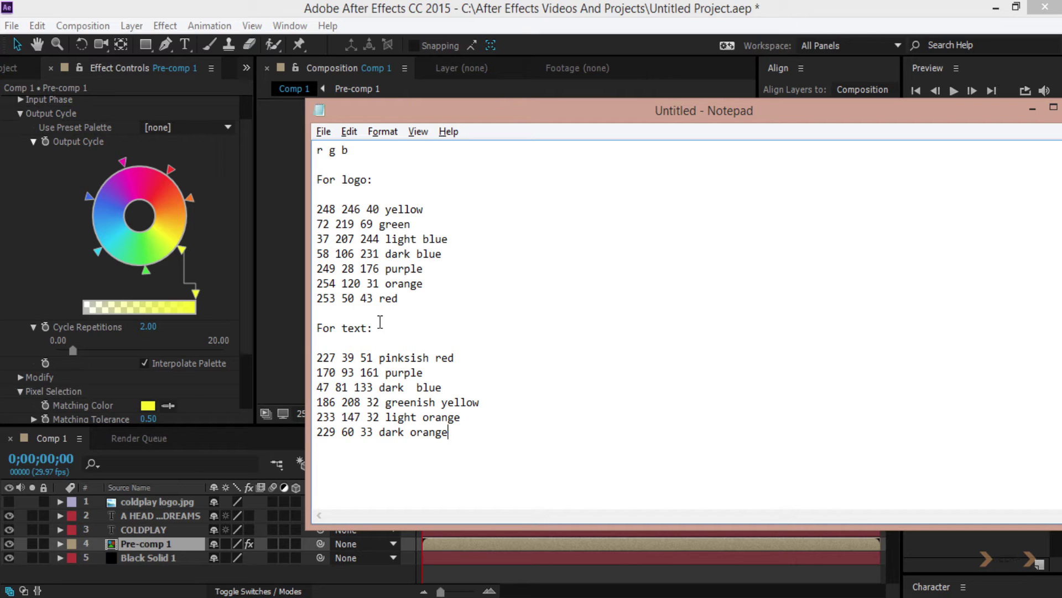
left_click(497, 5)
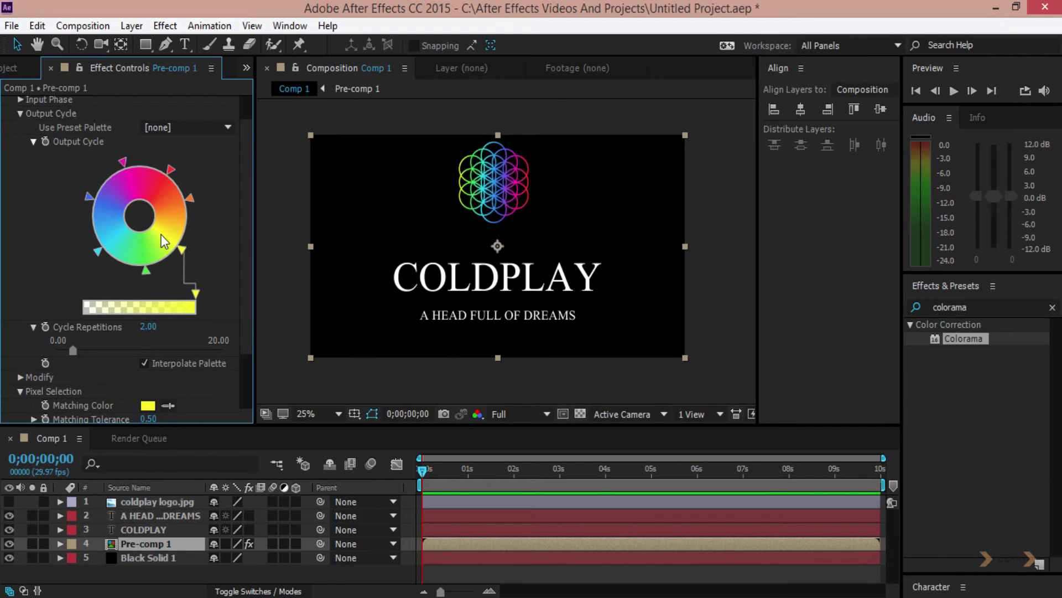
key("Return")
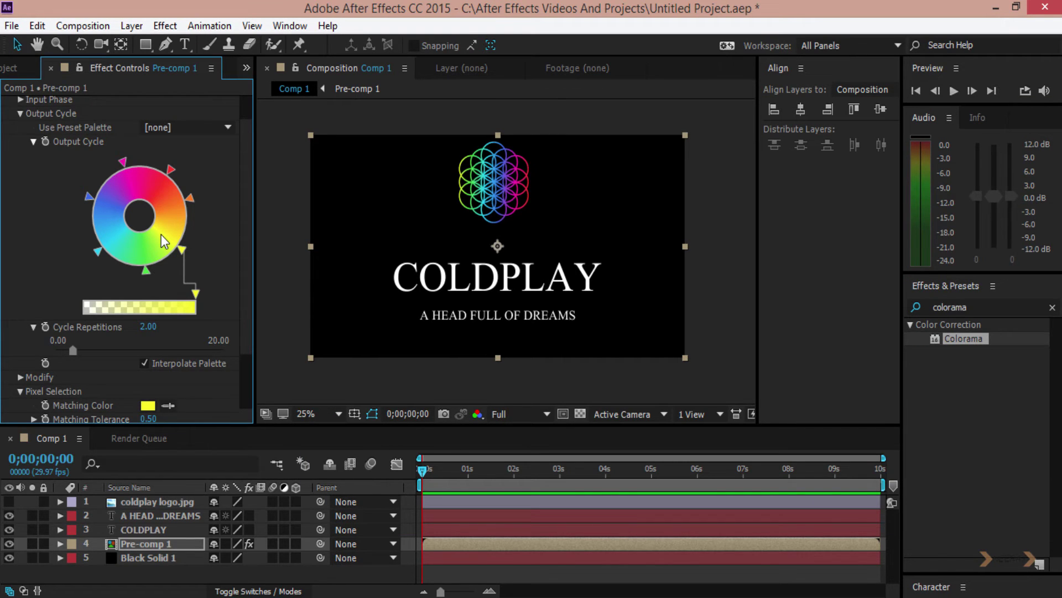
double_click(182, 249)
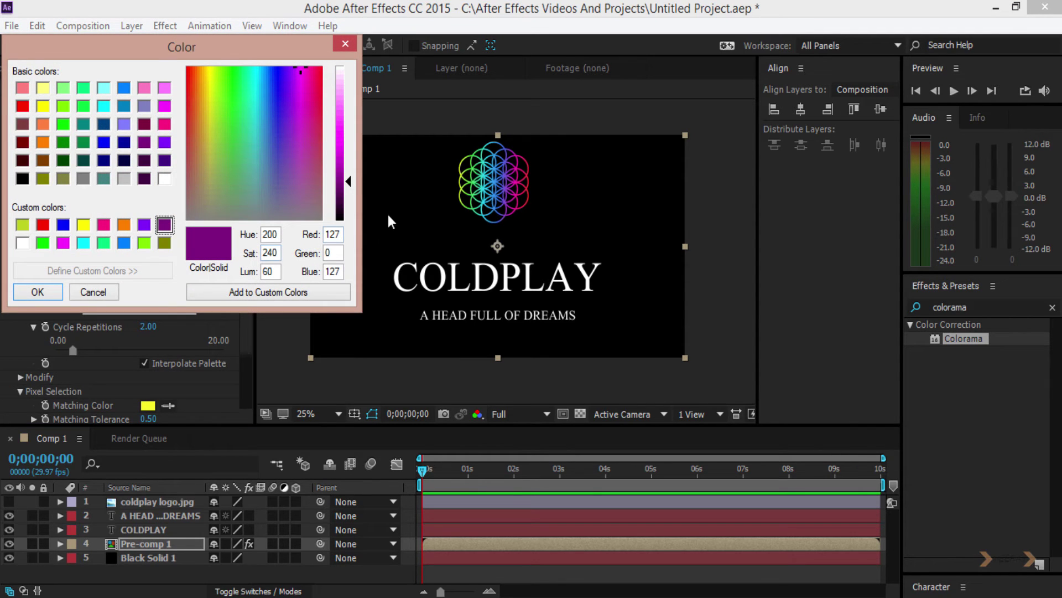
left_click(104, 178)
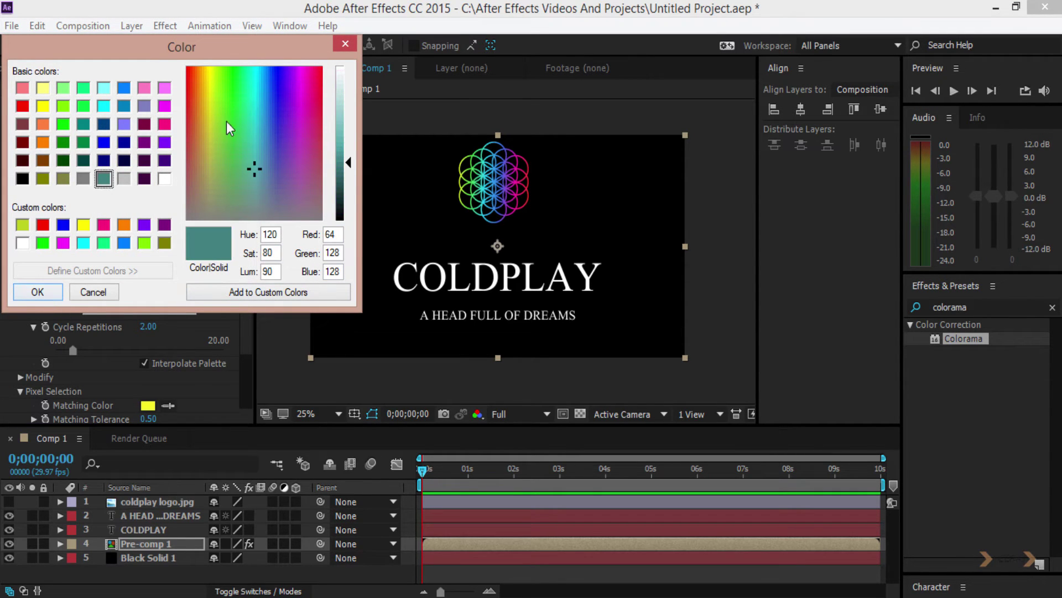
left_click(44, 291)
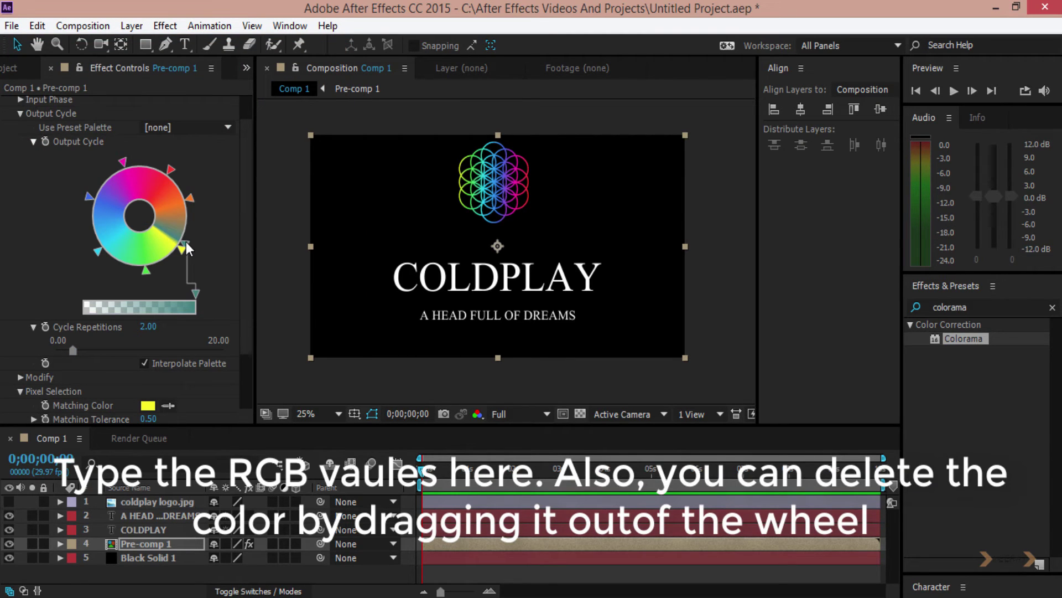
mouse_move(187, 243)
left_mouse_down()
mouse_move(176, 258)
mouse_move(220, 232)
left_mouse_up()
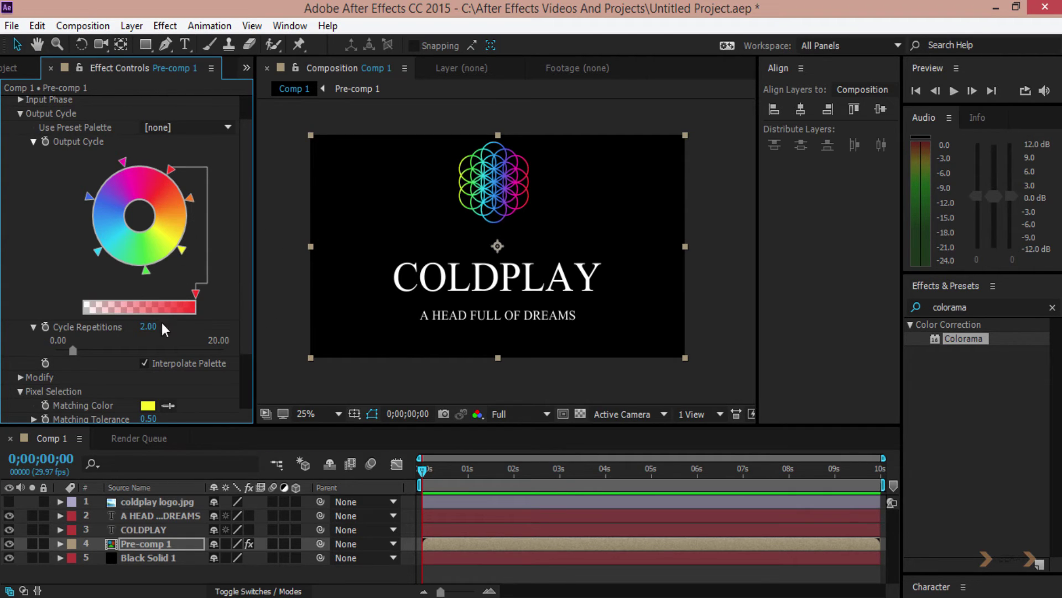
scroll(141, 295, "up", 1)
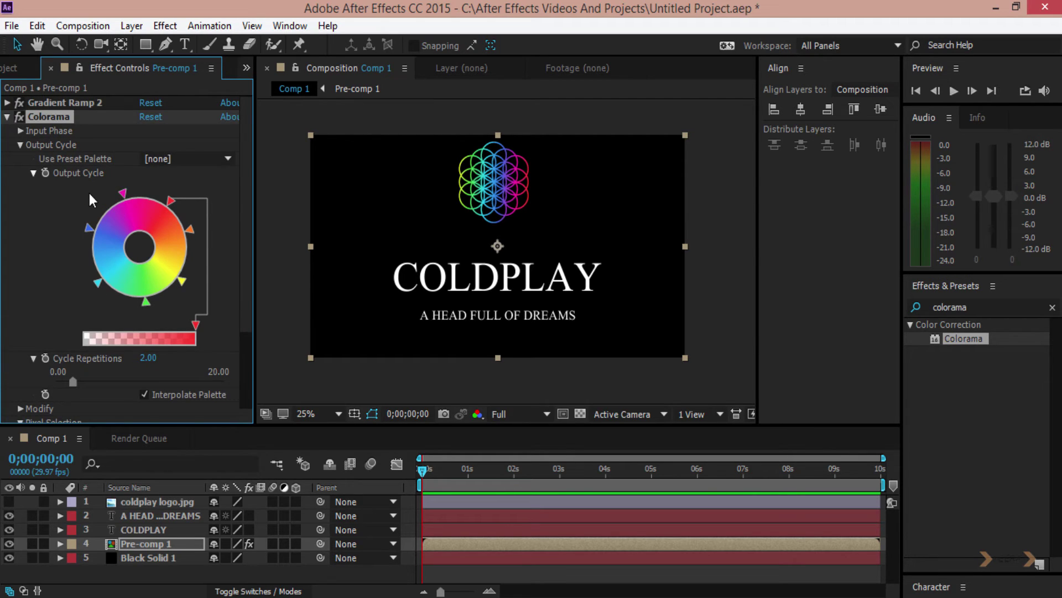
Step: Collapse Pre-comp 1's Colorama settings
scroll(88, 194, "down", 3)
scroll(84, 202, "up", 2)
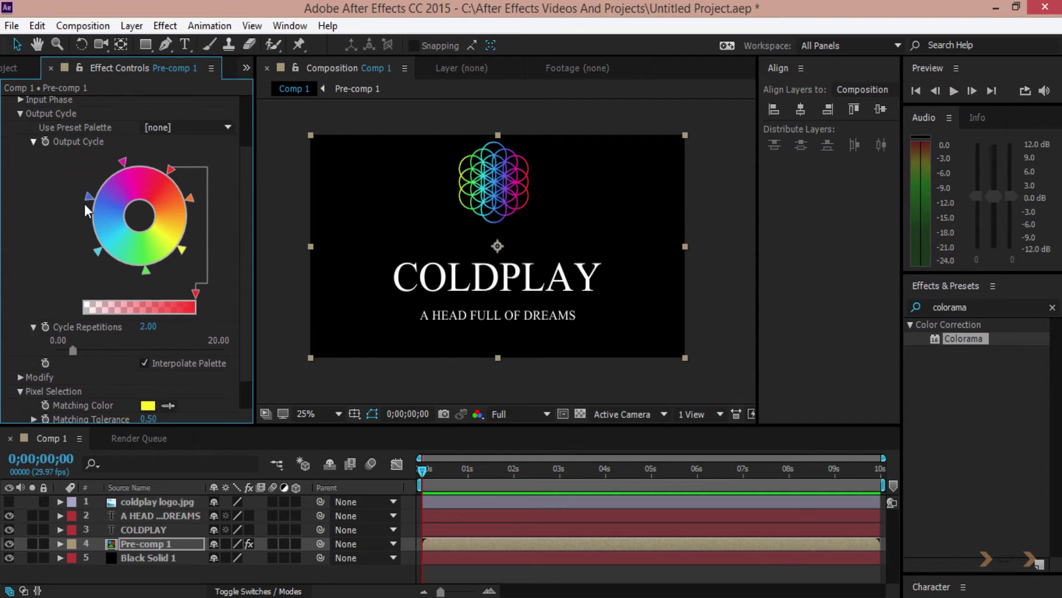
scroll(84, 204, "up", 1)
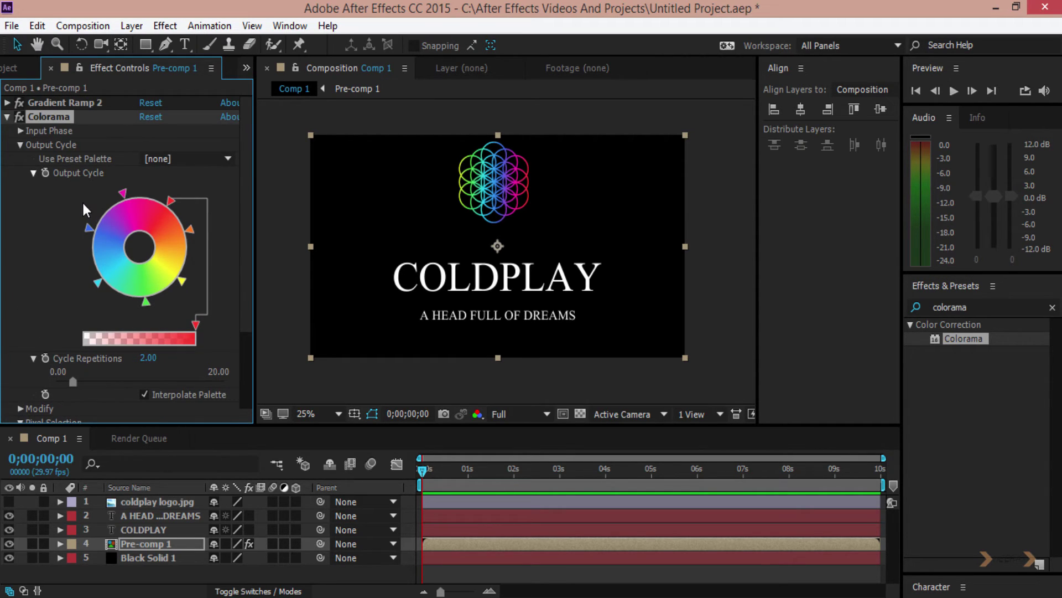
left_click(8, 117)
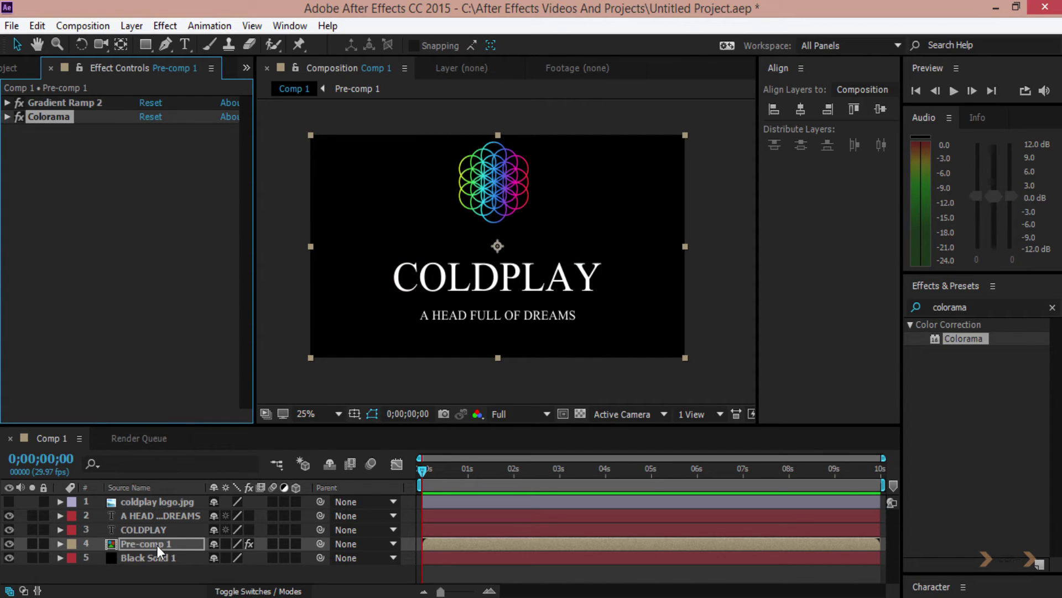
Step: Turn on the COLDPLAY layer's effects to make the title rainbow, and expand its Gradient Ramp 2
left_click(172, 530)
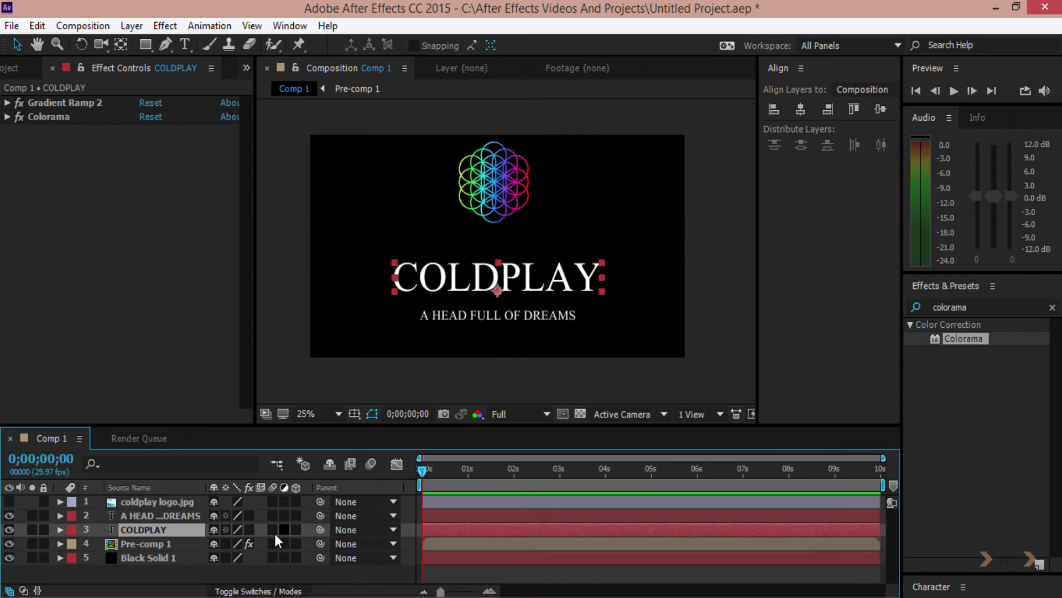
left_click(249, 529)
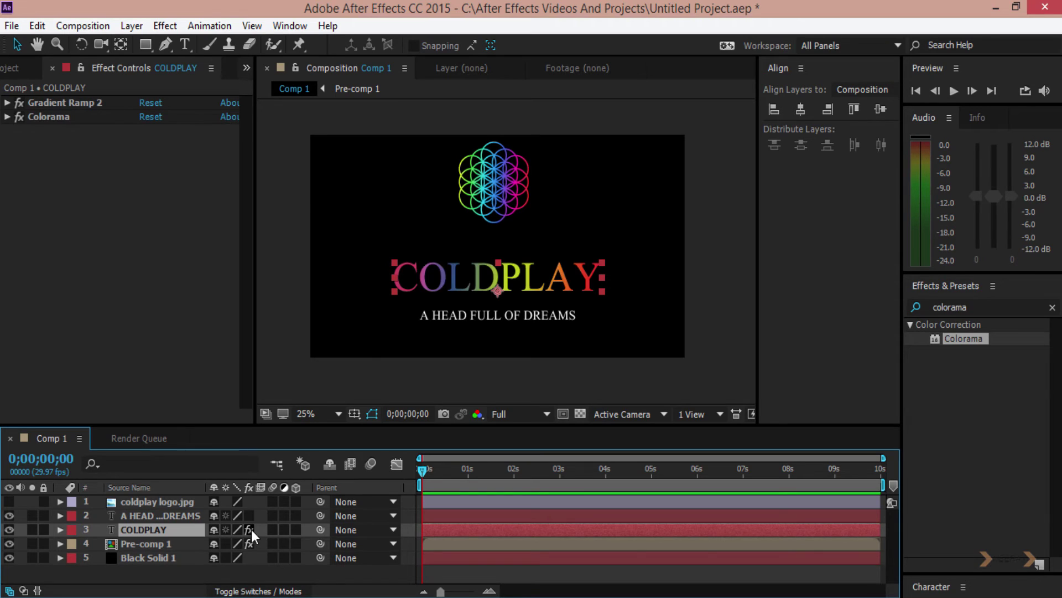
left_click(7, 102)
left_click(56, 107)
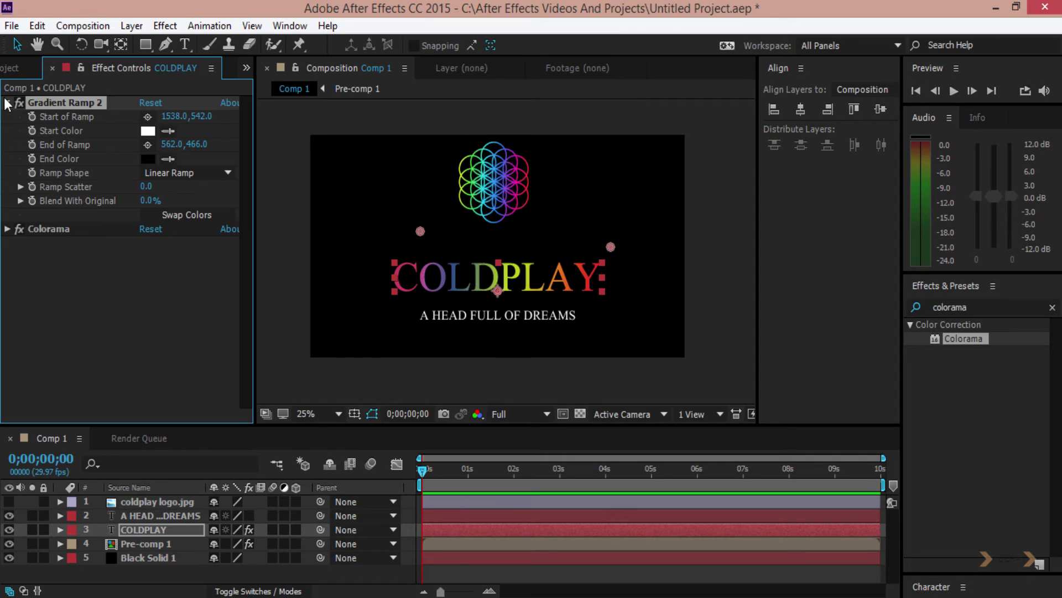
left_click(7, 229)
scroll(5, 234, "down", 3)
scroll(192, 233, "down", 3)
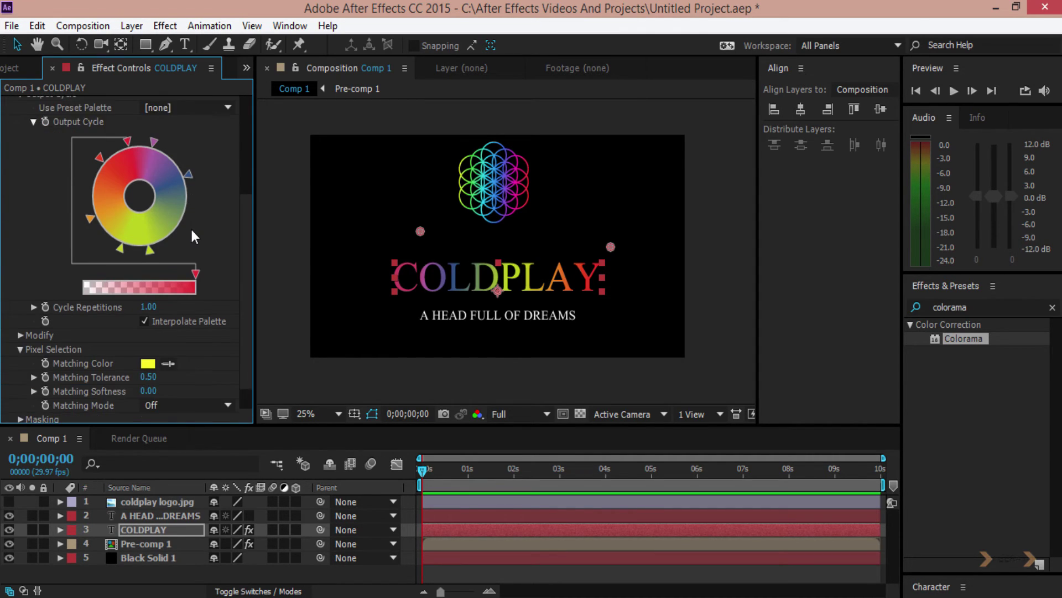
scroll(187, 274, "up", 2)
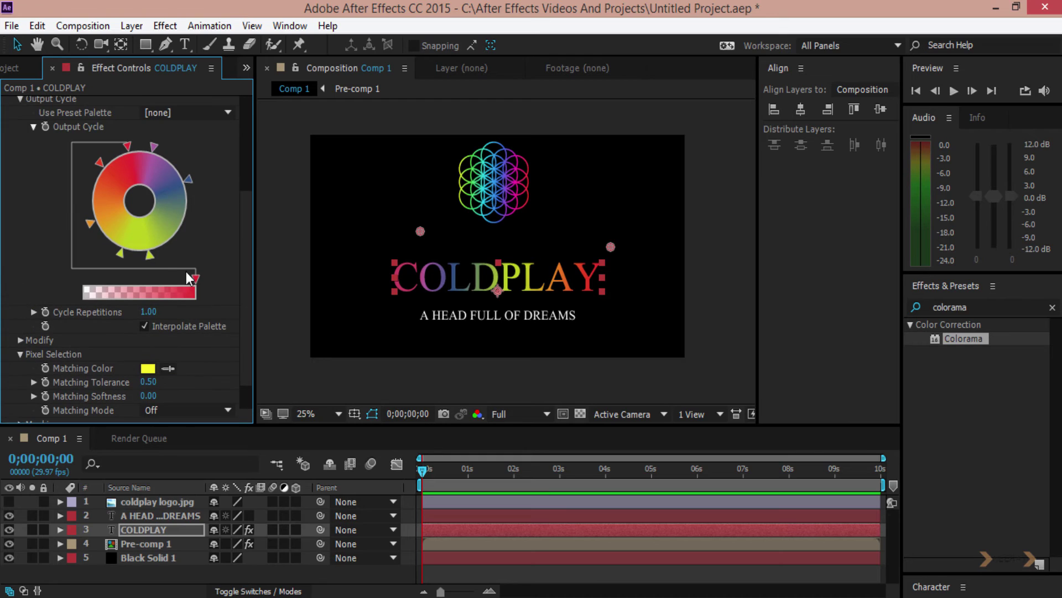
scroll(187, 273, "down", 2)
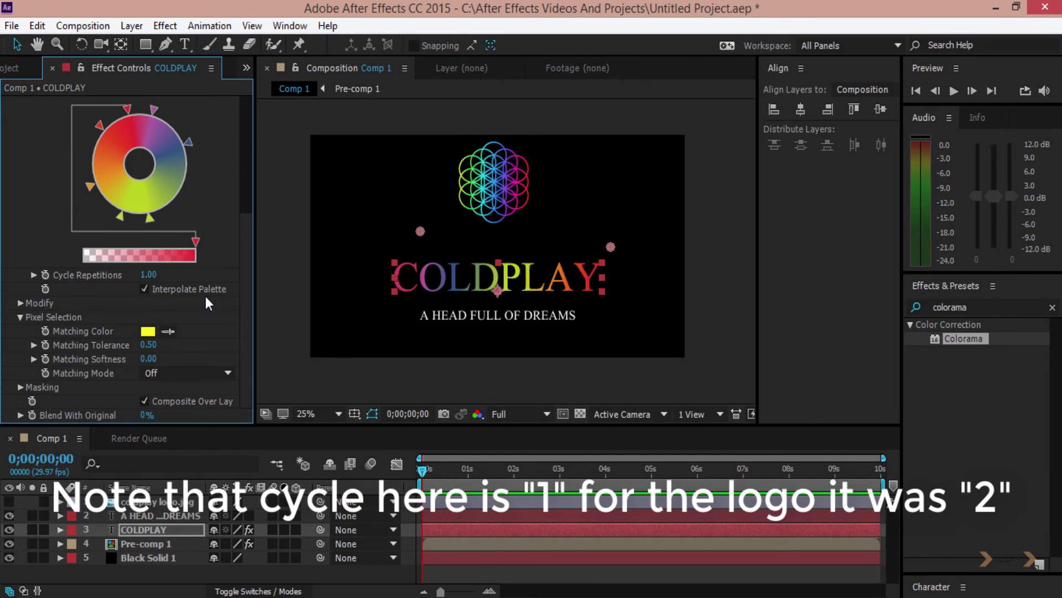
scroll(206, 298, "up", 2)
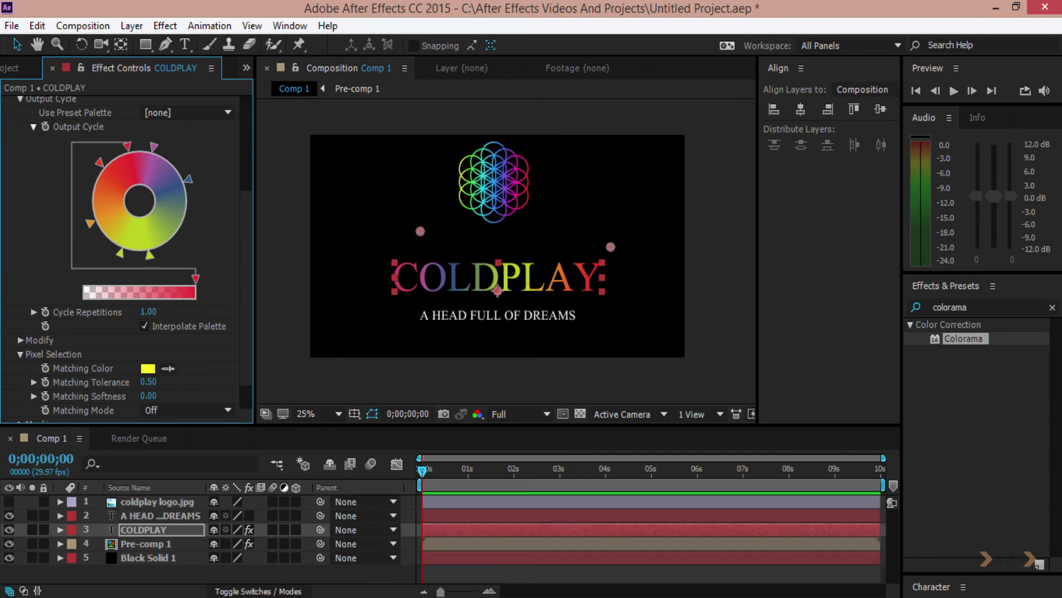
left_click(254, 534)
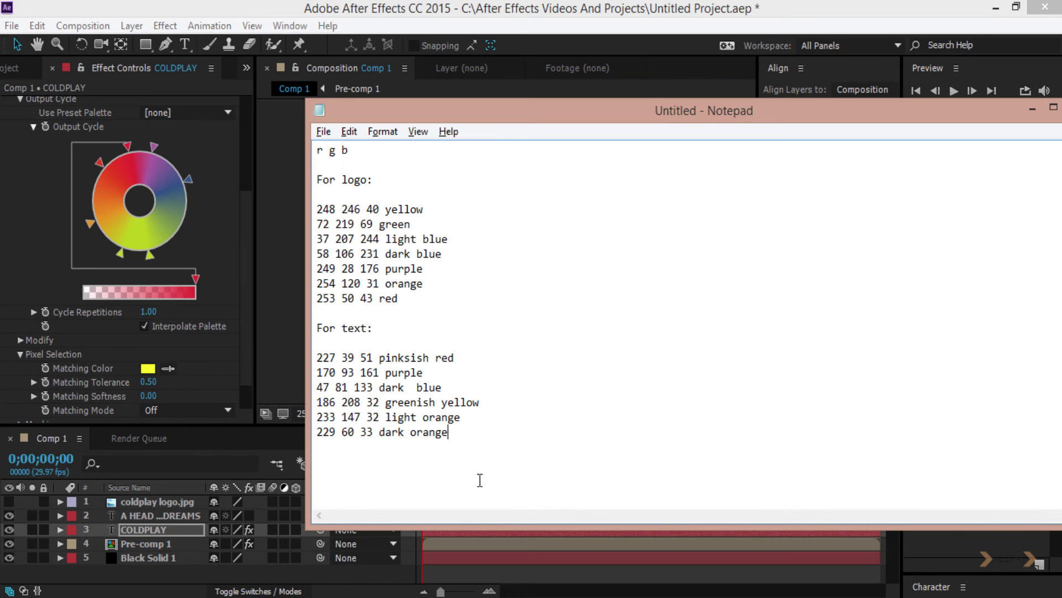
left_click(523, 10)
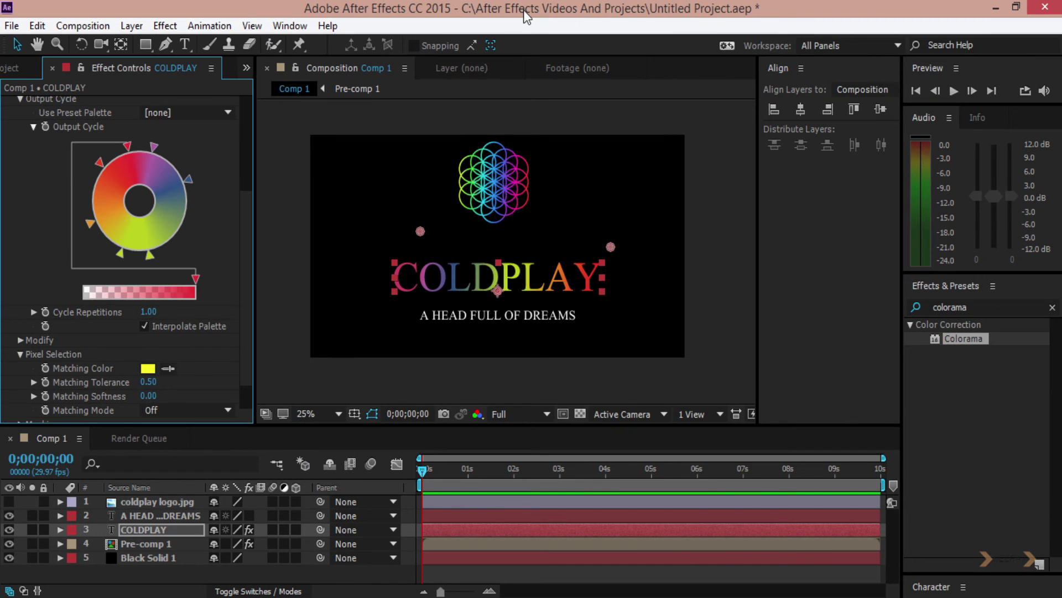
Step: Collapse COLDPLAY's Gradient Ramp 2 and Colorama settings
scroll(177, 241, "up", 5)
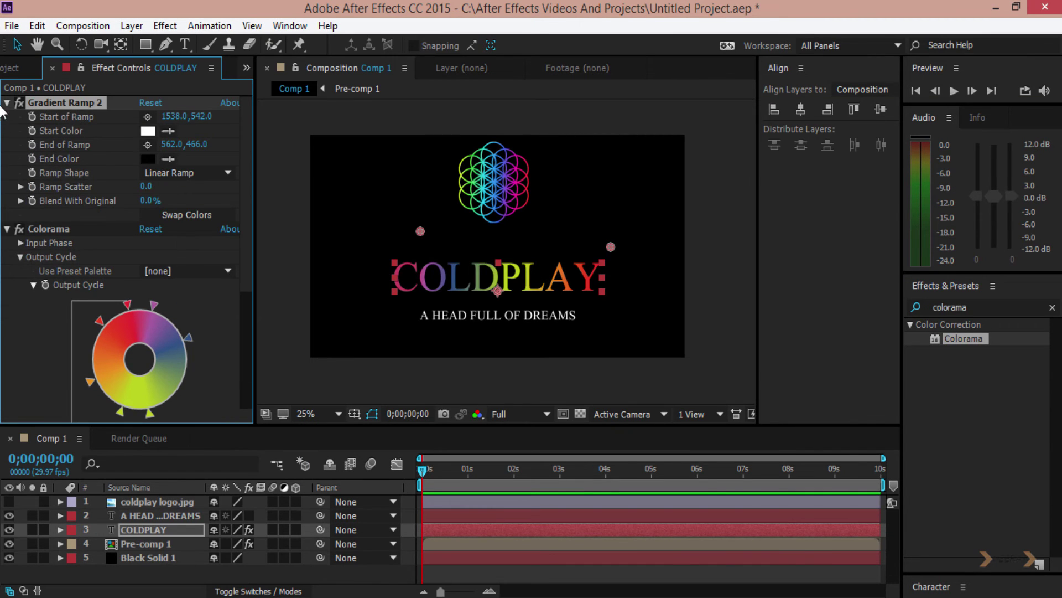
left_click(7, 106)
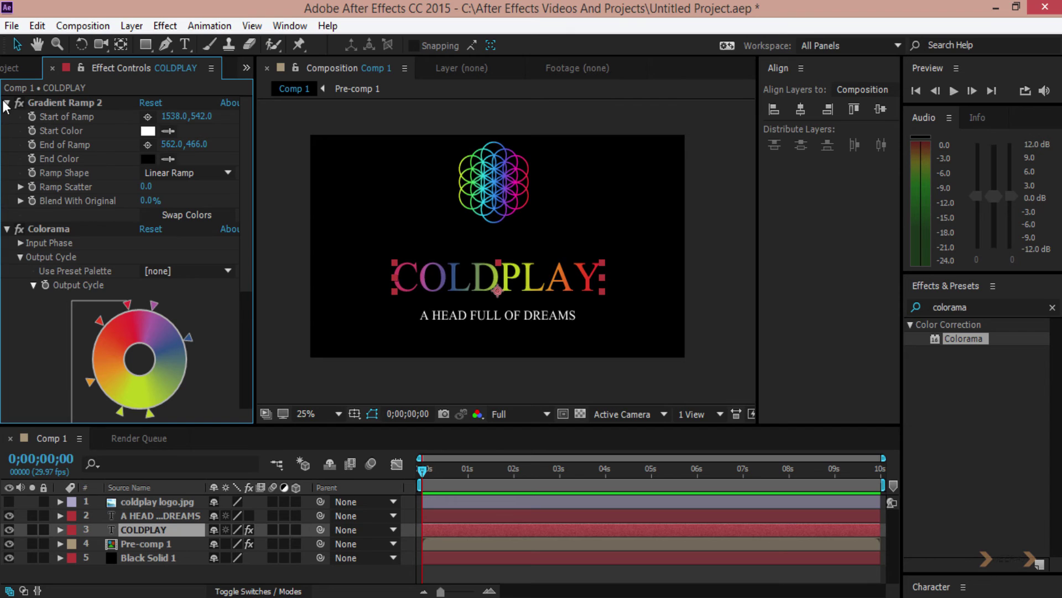
left_click(8, 103)
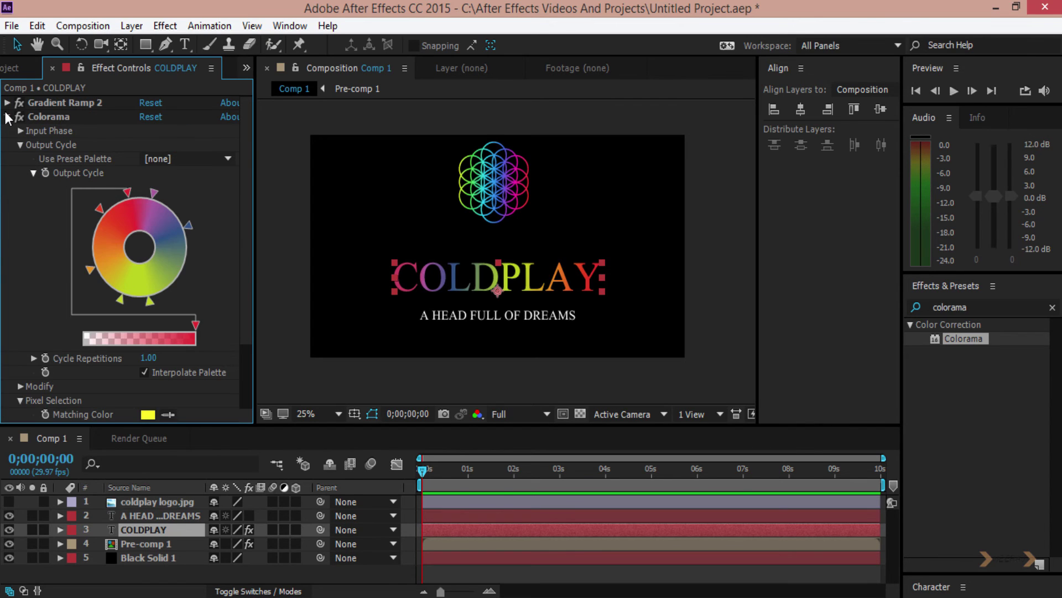
left_click(7, 116)
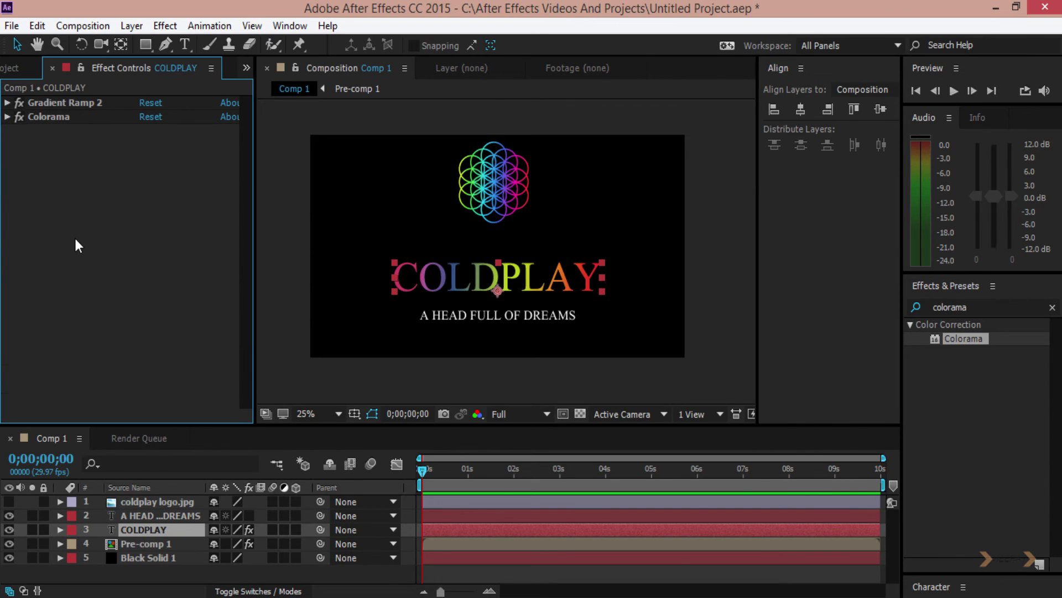
Step: Delete all existing effects from the A HEAD FULL OF DREAMS subtitle layer
left_click(152, 518)
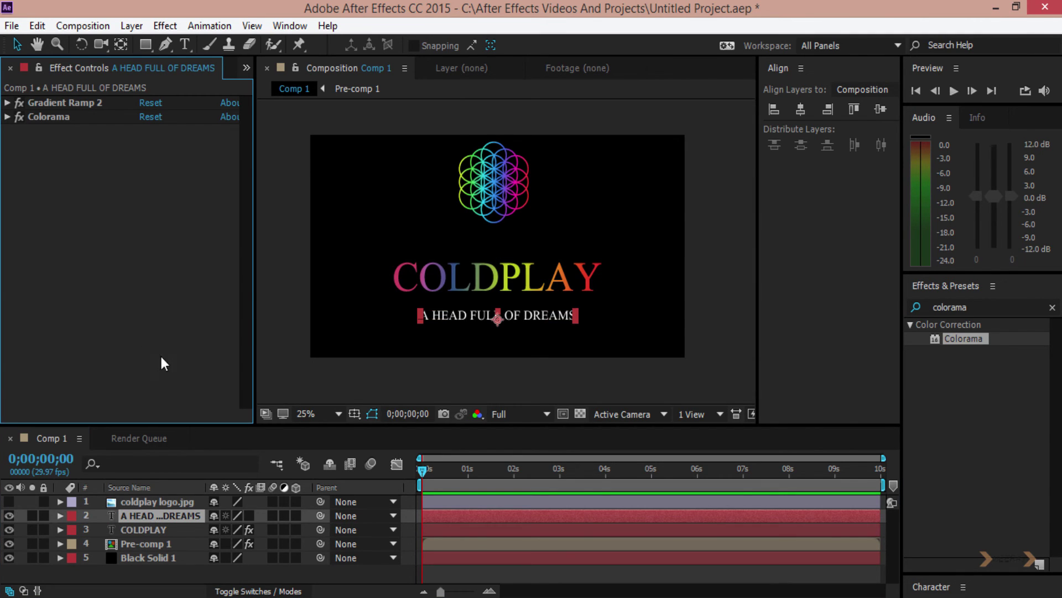
left_click(250, 515)
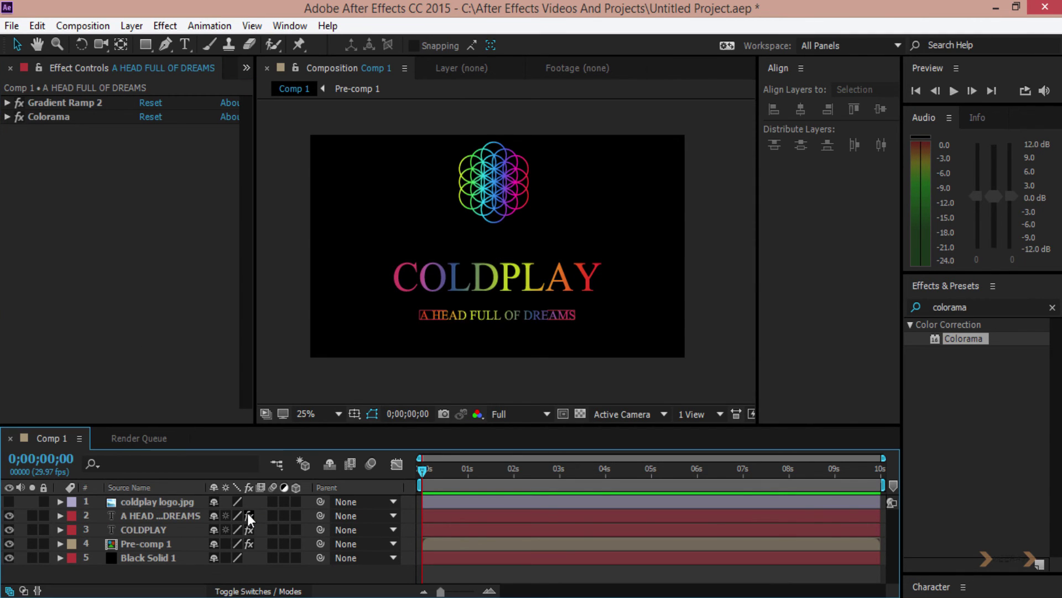
left_click(248, 513)
left_click(137, 326)
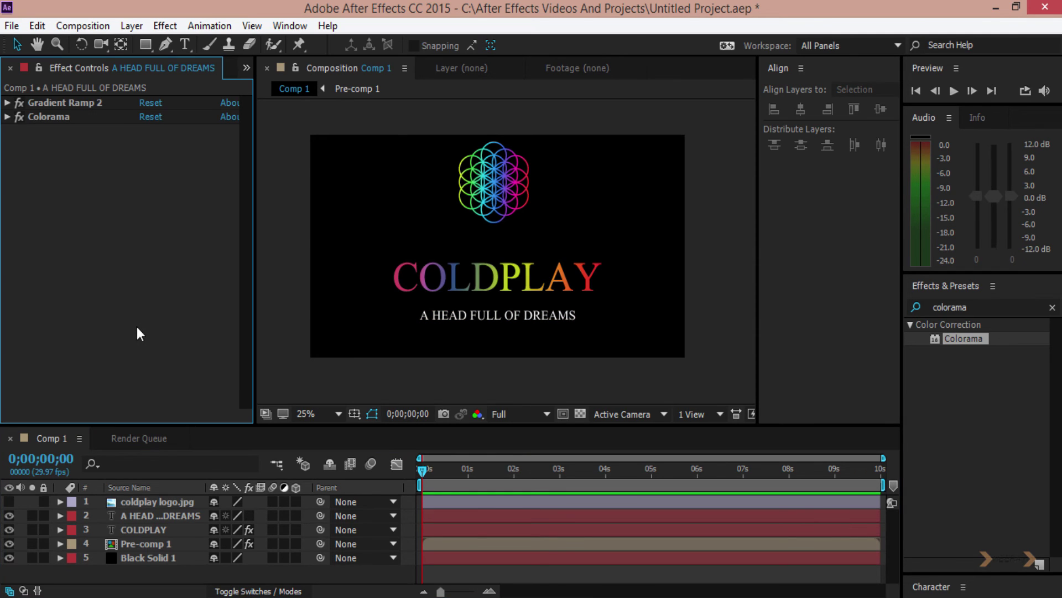
key("ctrl+a")
key("Delete")
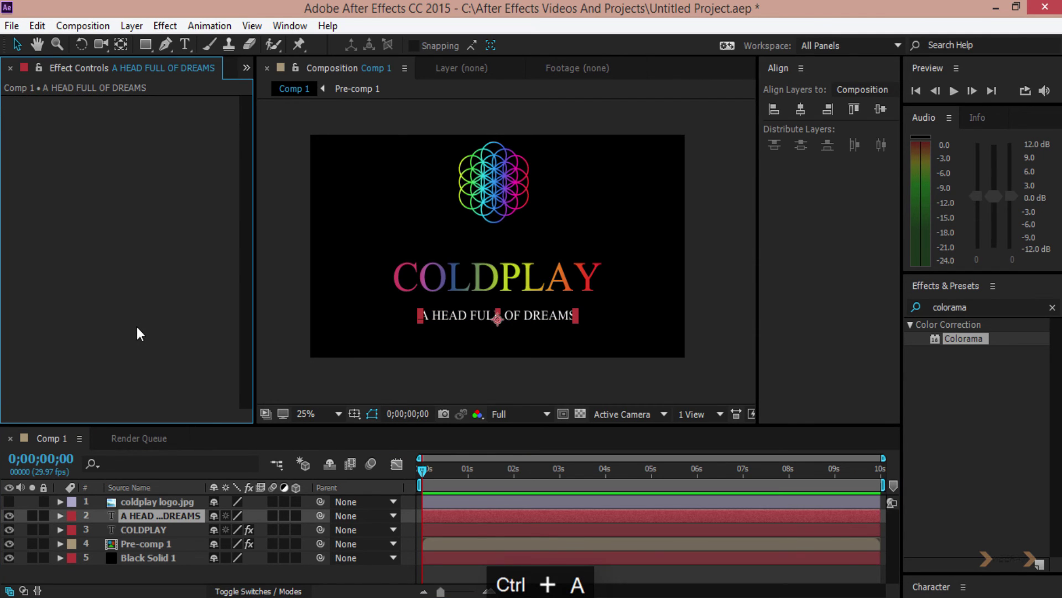
Step: Copy COLDPLAY's Gradient Ramp 2 and Colorama effects and paste them onto the subtitle
left_click(150, 528)
left_click(119, 300)
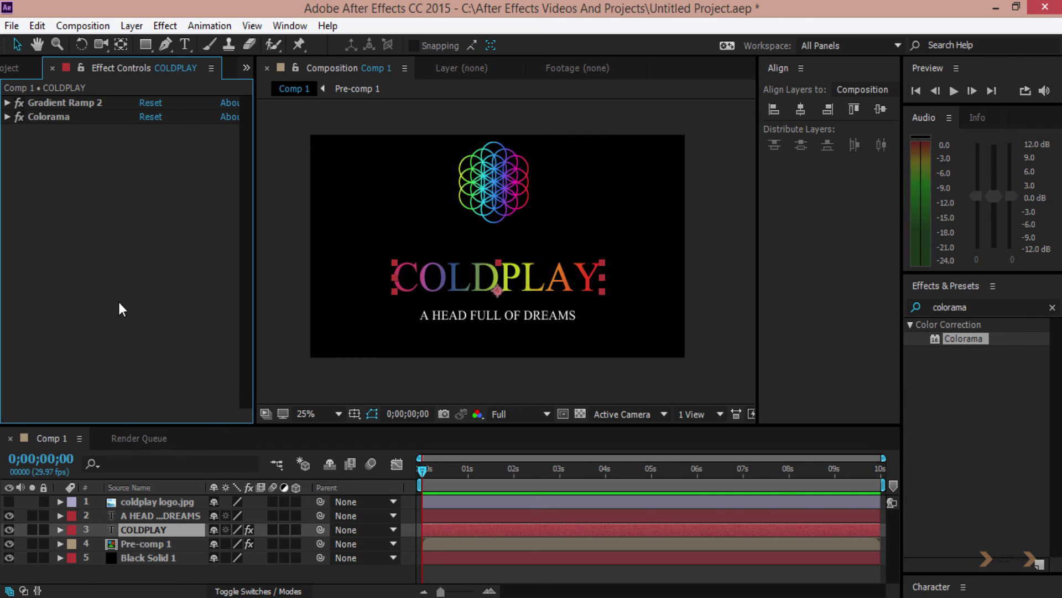
key("ctrl+a")
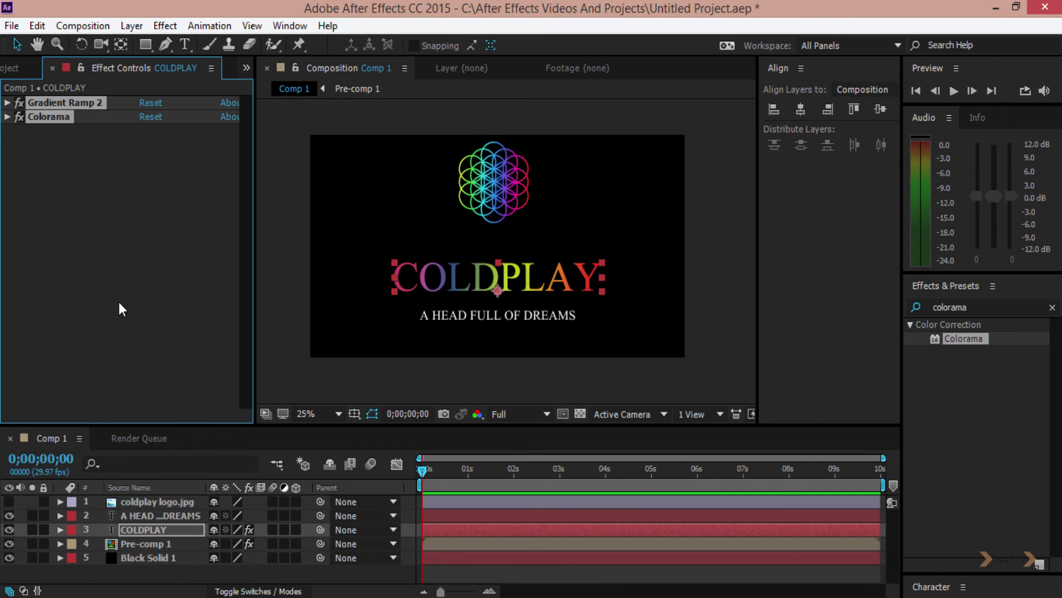
key("ctrl+c")
left_click(154, 511)
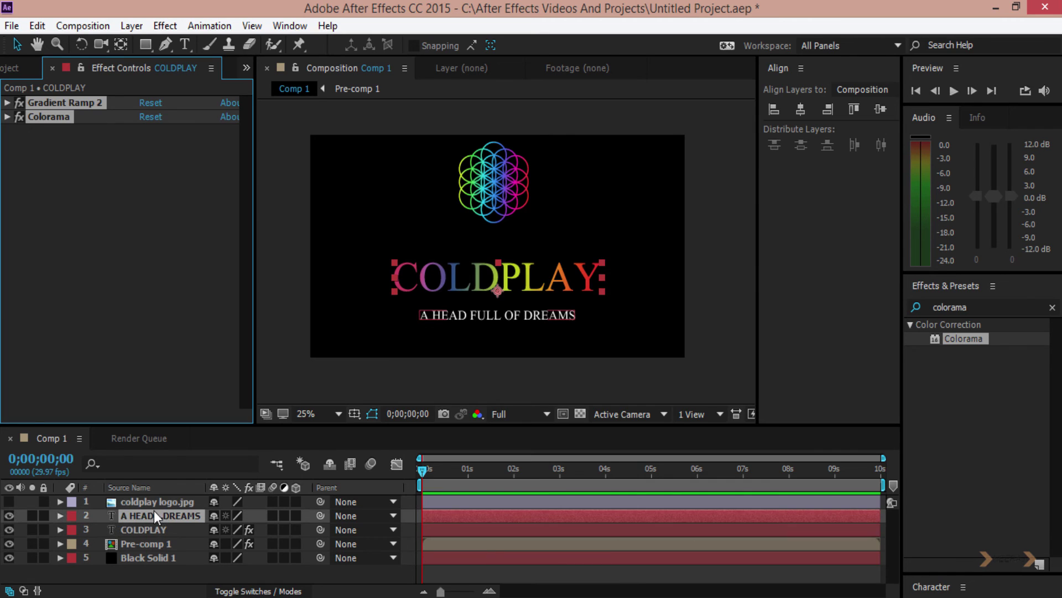
left_click(124, 301)
key("ctrl+v")
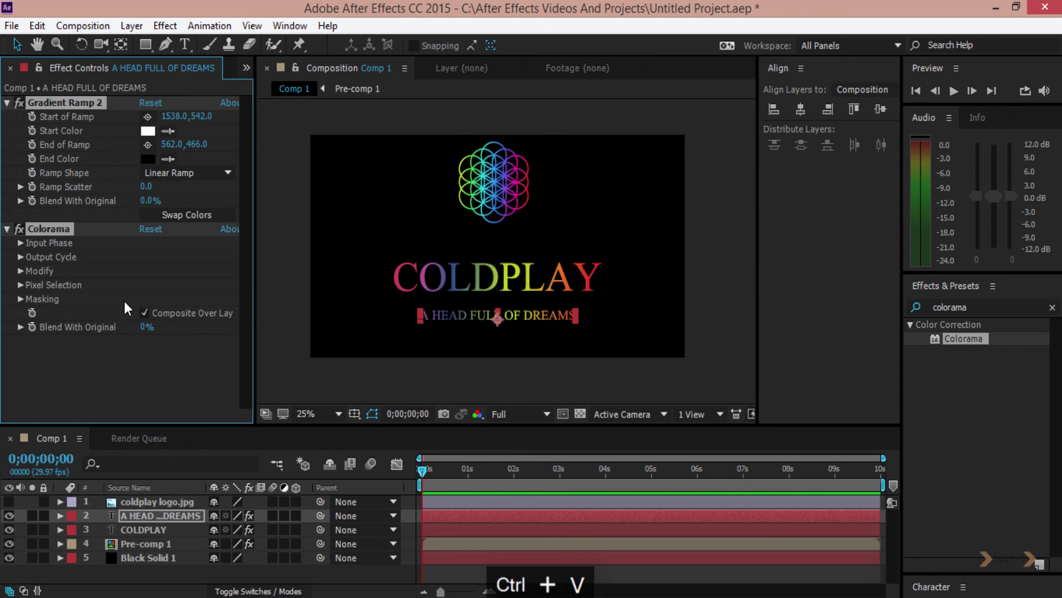
Step: Swap the subtitle's gradient colours and set the ramp from 1288.0, 920.0 to 472.0, 878.0
left_click(165, 215)
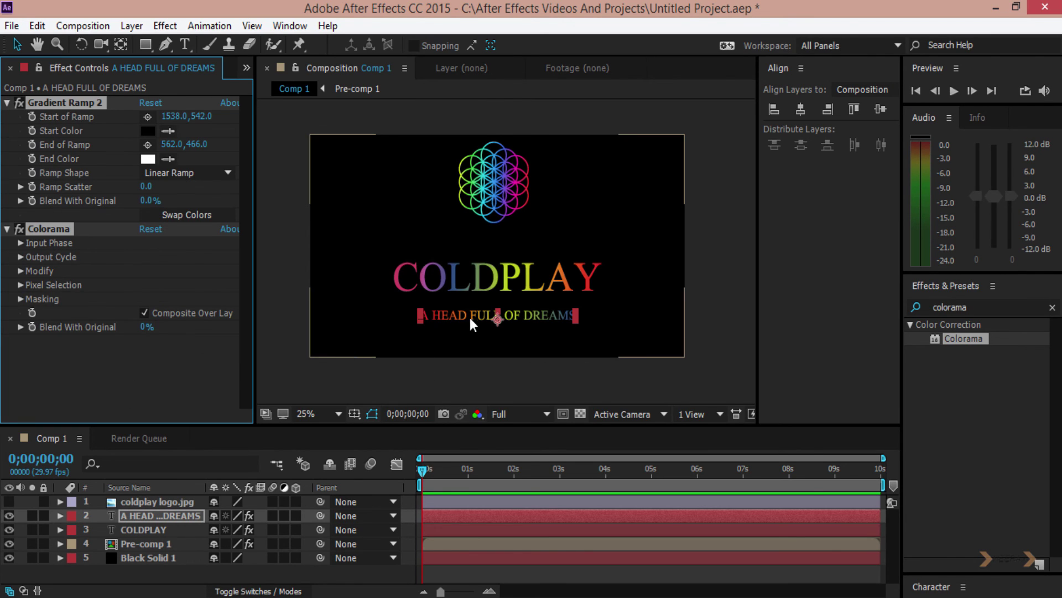
scroll(498, 313, "up", 2)
mouse_move(675, 323)
left_mouse_down()
mouse_move(559, 277)
mouse_move(552, 241)
left_mouse_up()
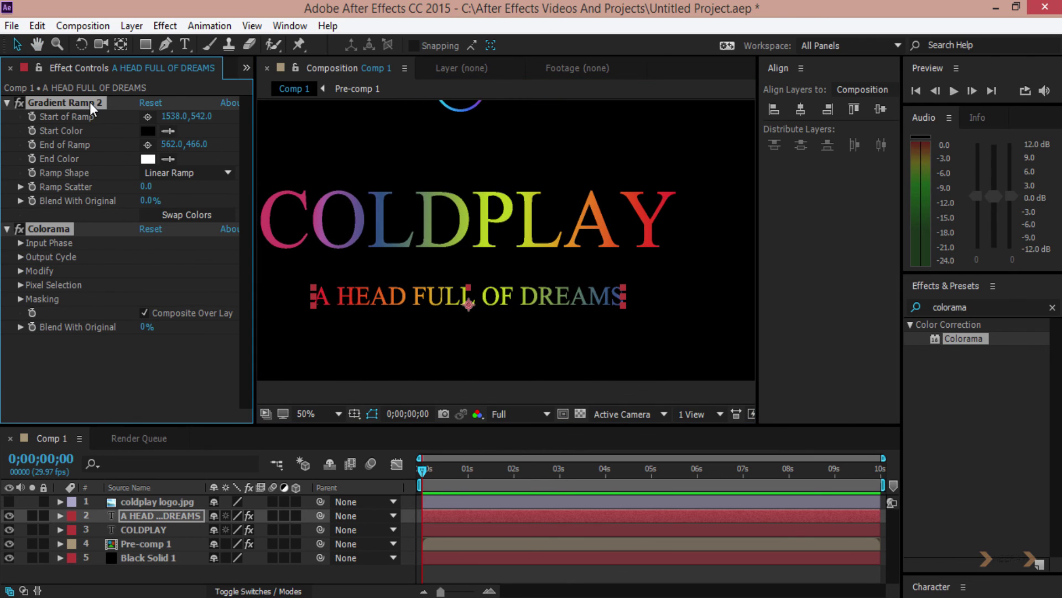
left_click(103, 369)
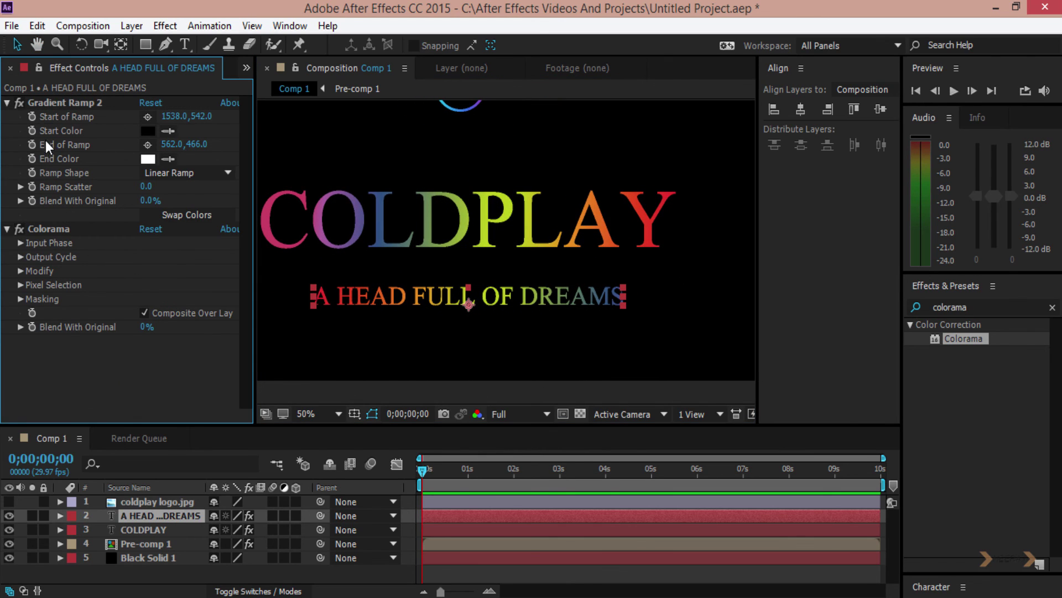
left_click(61, 103)
left_click_drag(309, 125, 274, 293)
mouse_move(694, 160)
left_mouse_down()
mouse_move(699, 207)
mouse_move(581, 317)
left_mouse_up()
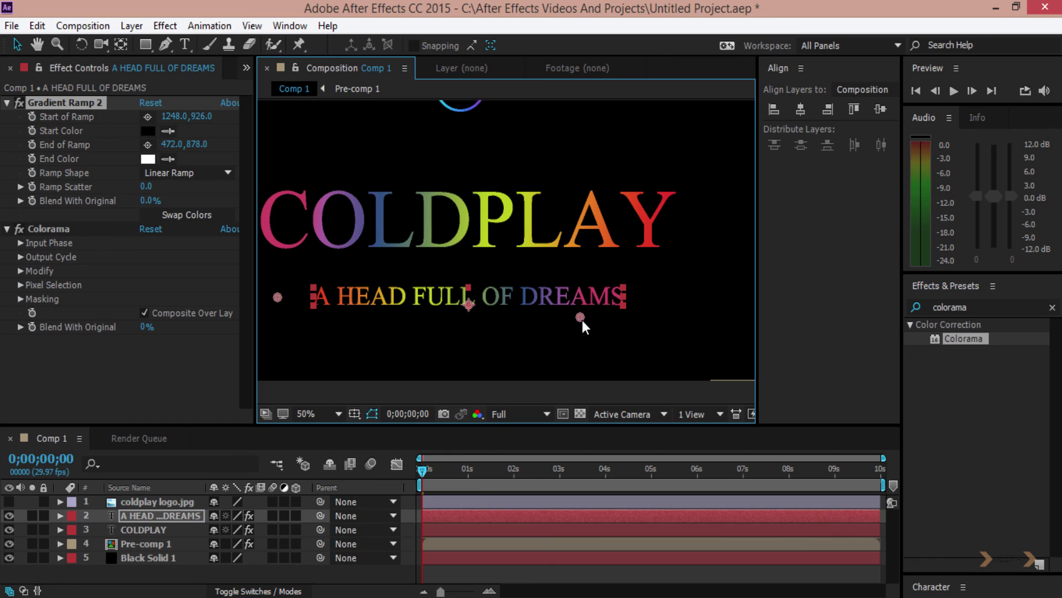
Step: Preview the composition playback and zoom back out to the whole composition
key("space")
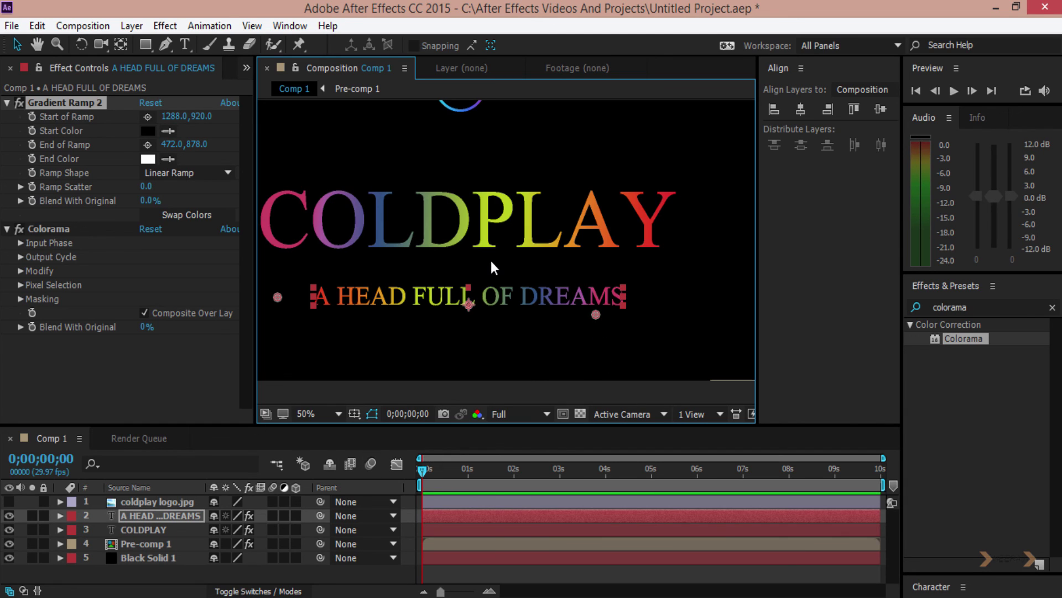
scroll(492, 266, "down", 2)
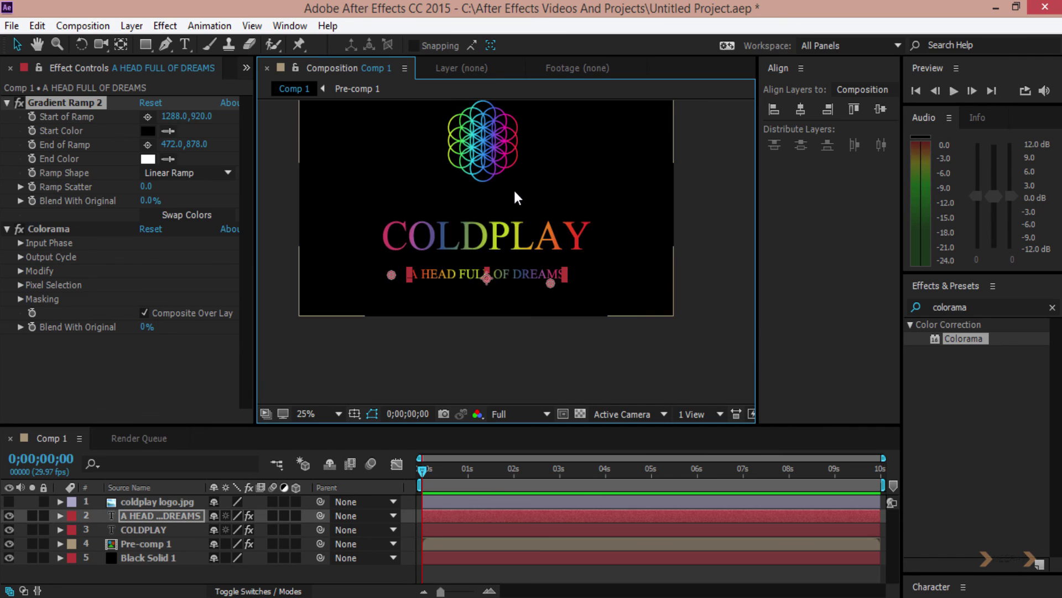
key("h")
left_click_drag(515, 217, 515, 247)
Step: Collapse the subtitle's Colorama and Gradient Ramp 2 settings and deselect the gradient
key("v")
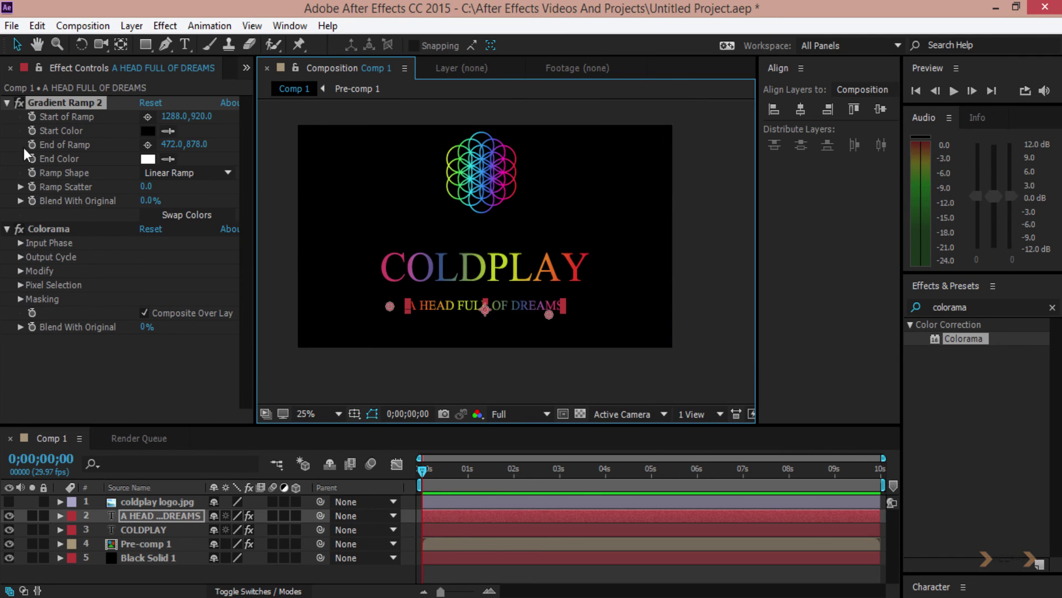
left_click(7, 230)
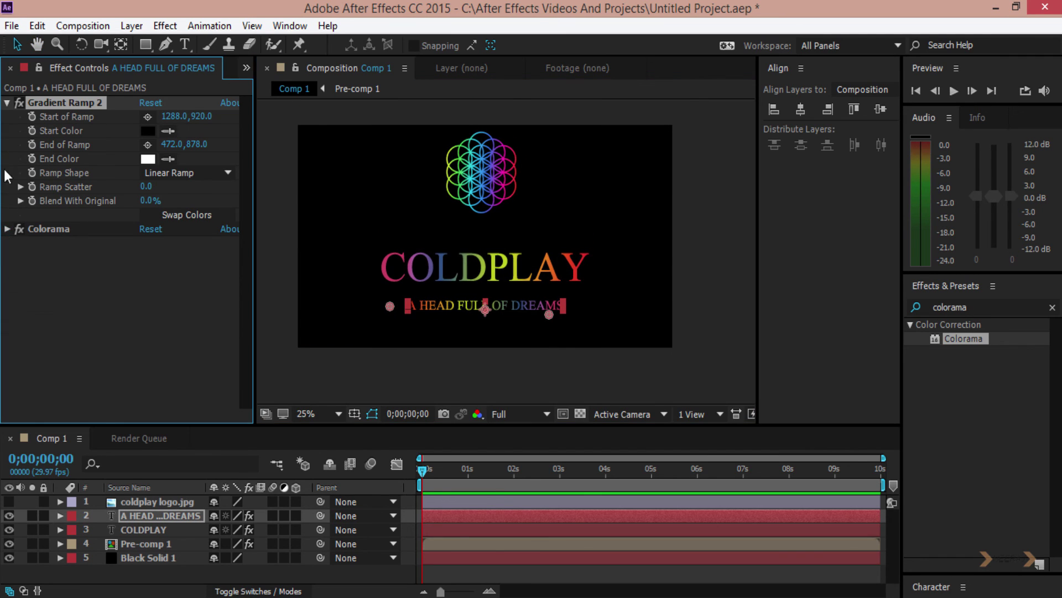
left_click(7, 103)
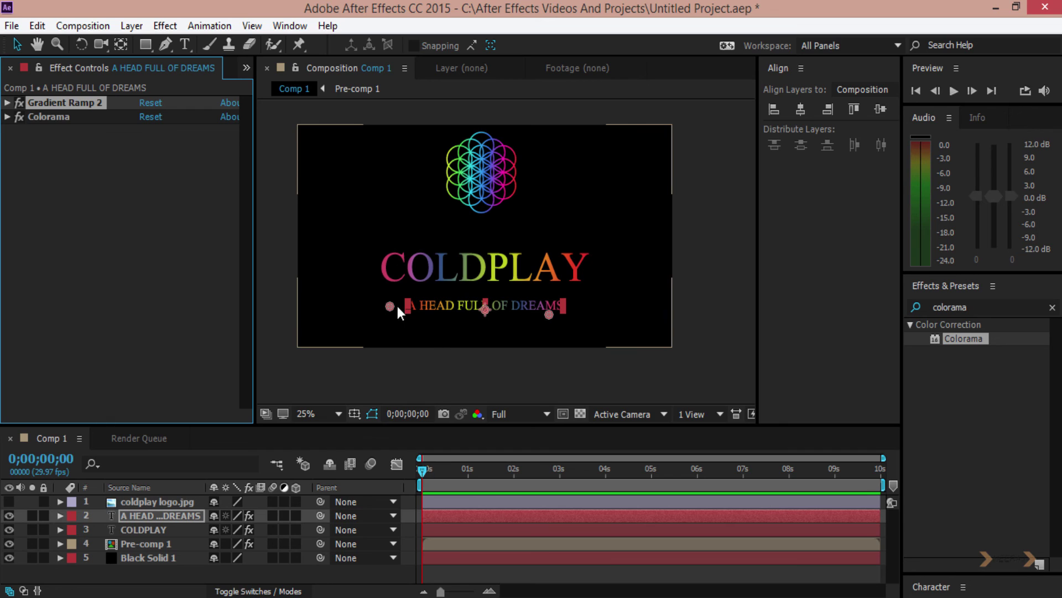
left_click(88, 98)
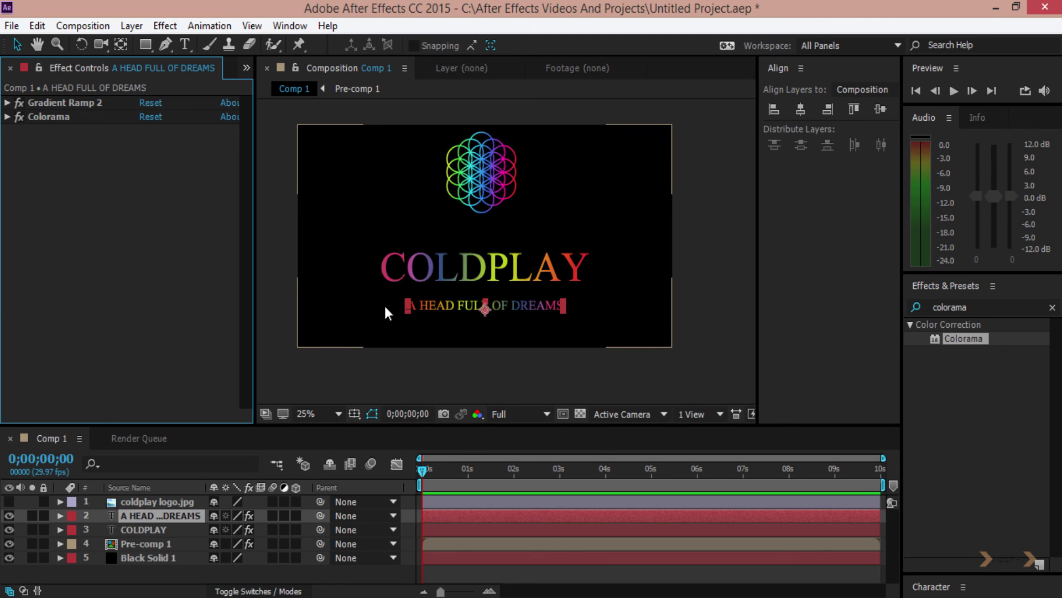